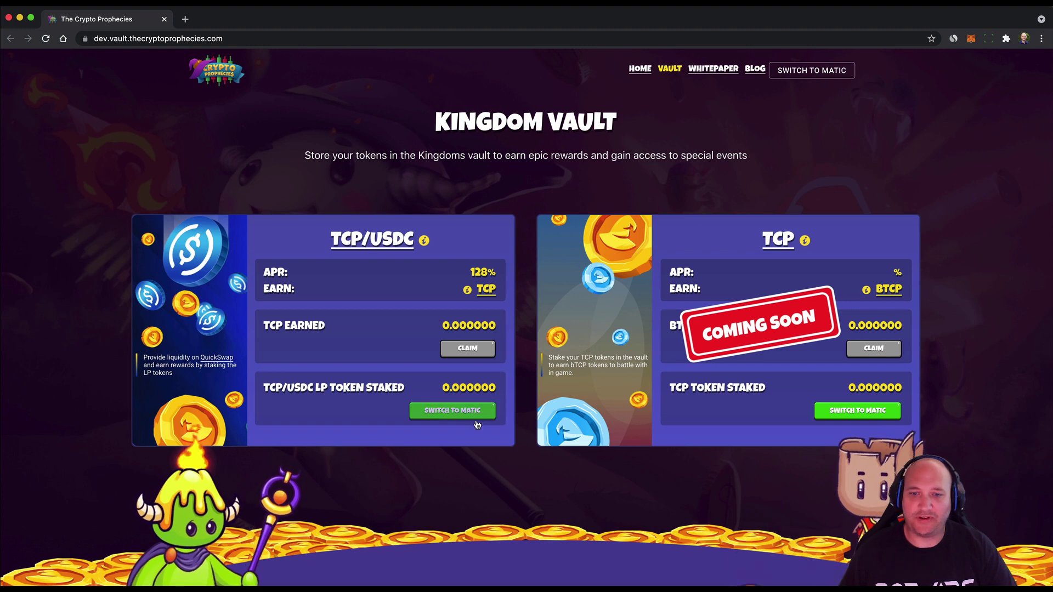
# Switch the wallet network to Matic Mainnet and change the active MetaMask account to the vault account.
pyautogui.click(480, 420)
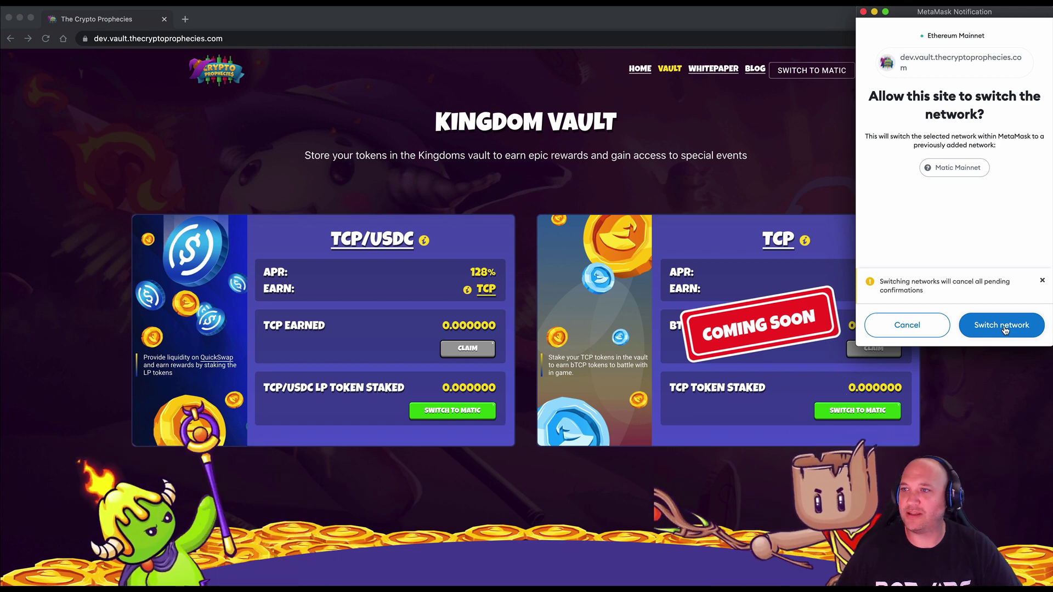
pyautogui.click(1006, 328)
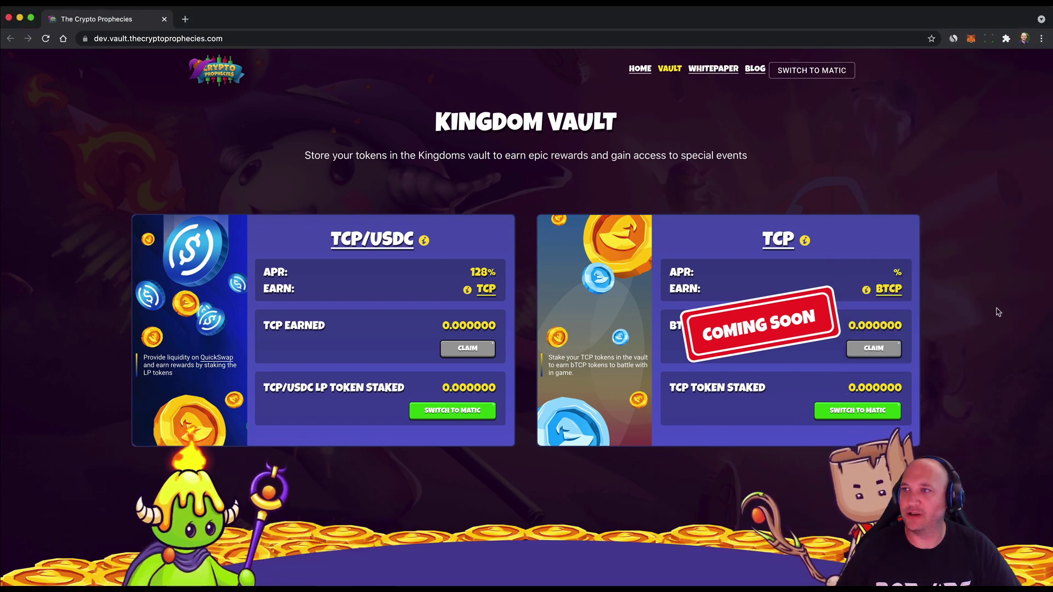
pyautogui.click(972, 39)
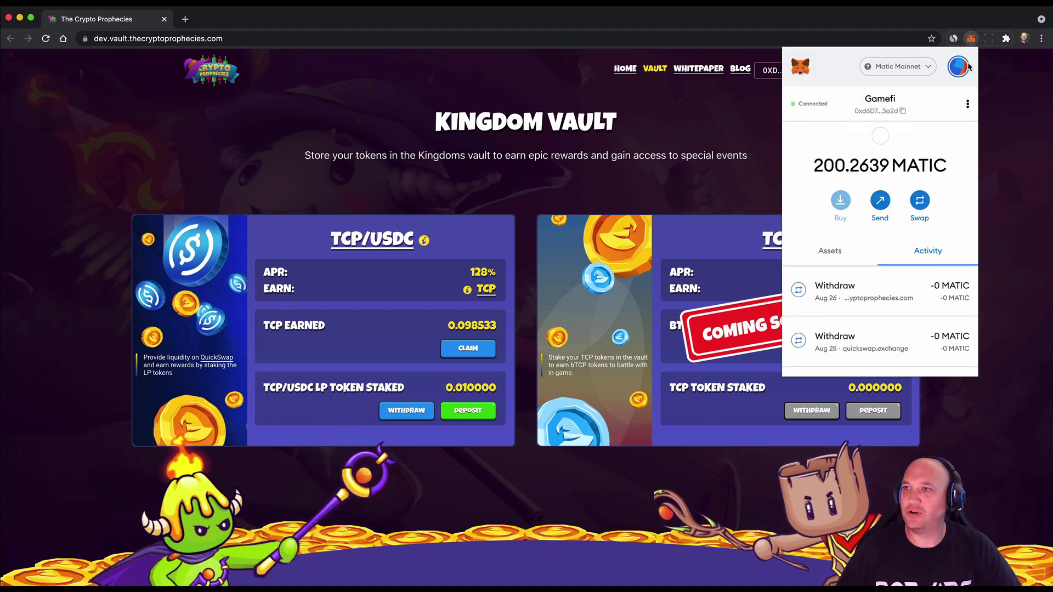
pyautogui.click(959, 66)
pyautogui.click(840, 138)
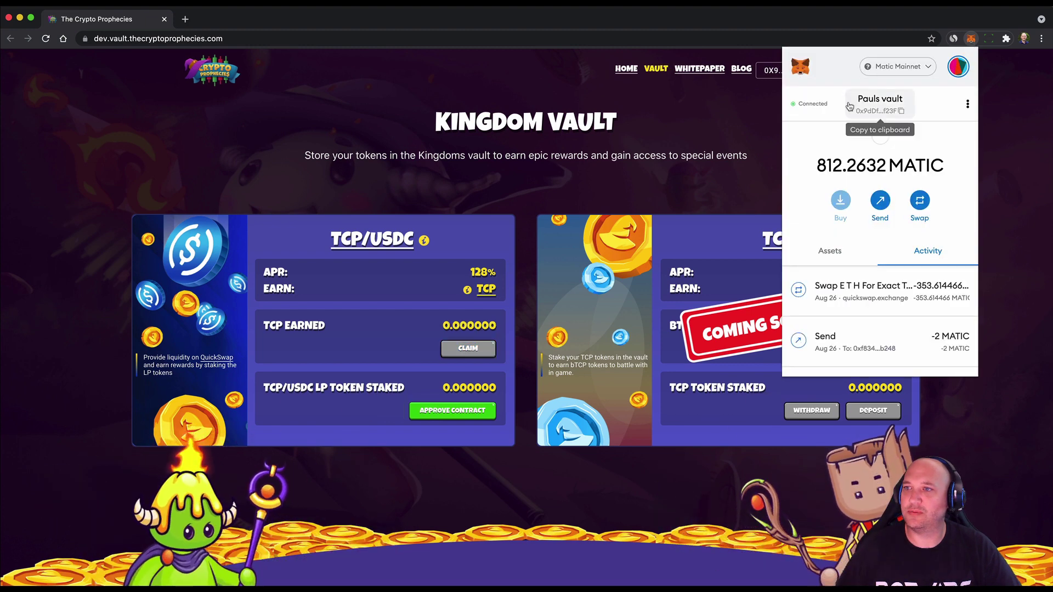
# Check the USDC and TCP balances among the vault account's assets in MetaMask.
pyautogui.click(831, 250)
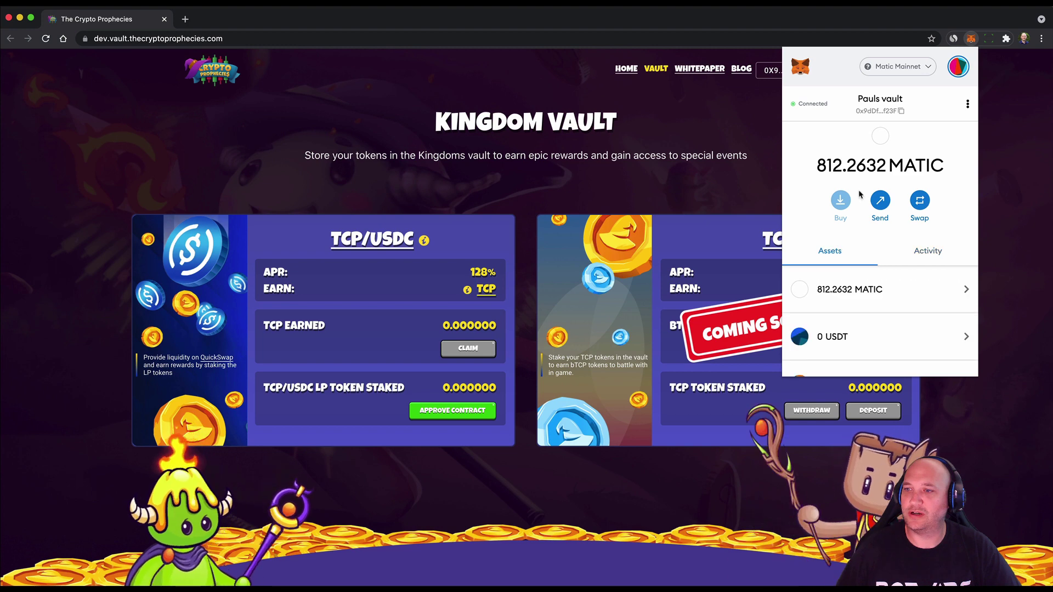
pyautogui.scroll(-3, 861, 193)
pyautogui.scroll(-1, 850, 207)
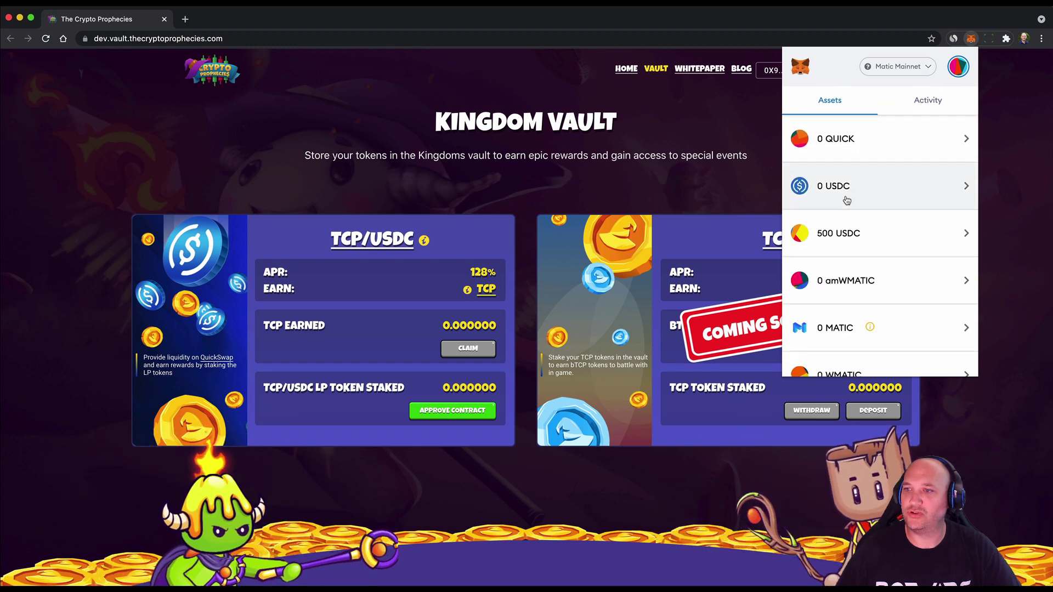
pyautogui.scroll(-2, 849, 197)
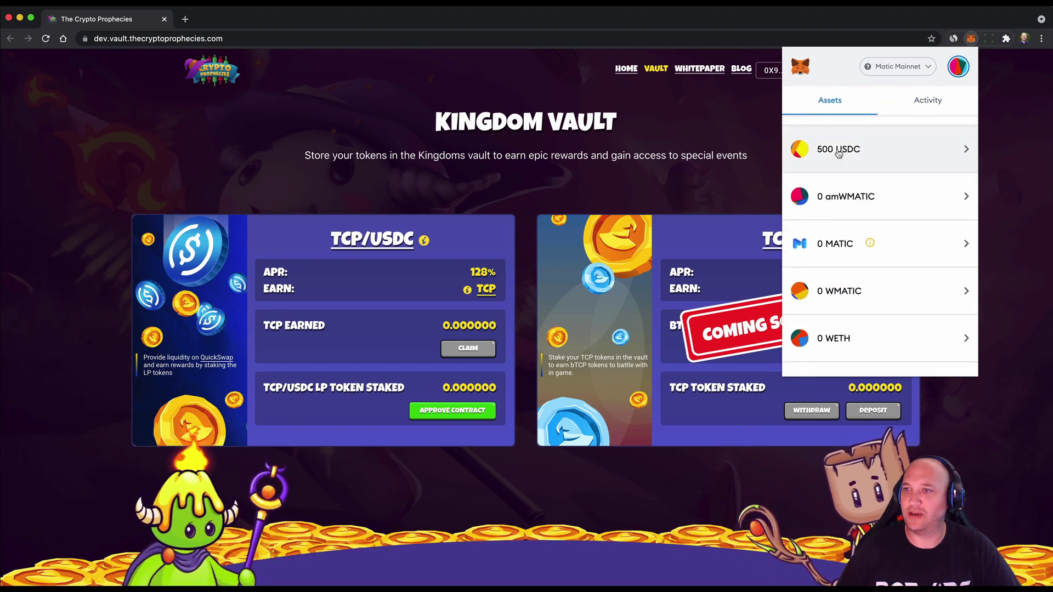
pyautogui.scroll(-3, 838, 155)
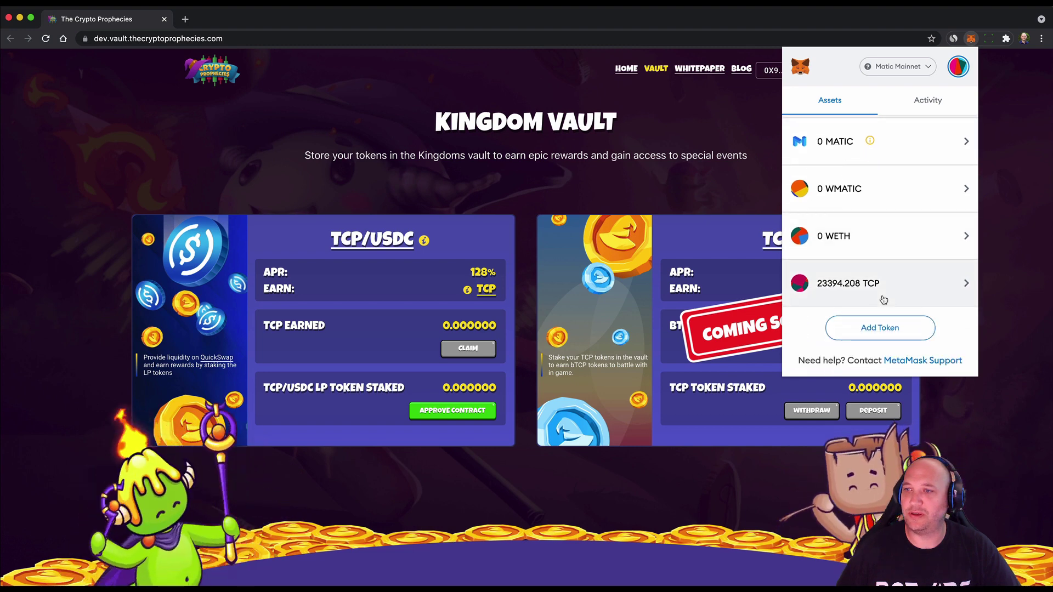
pyautogui.click(692, 180)
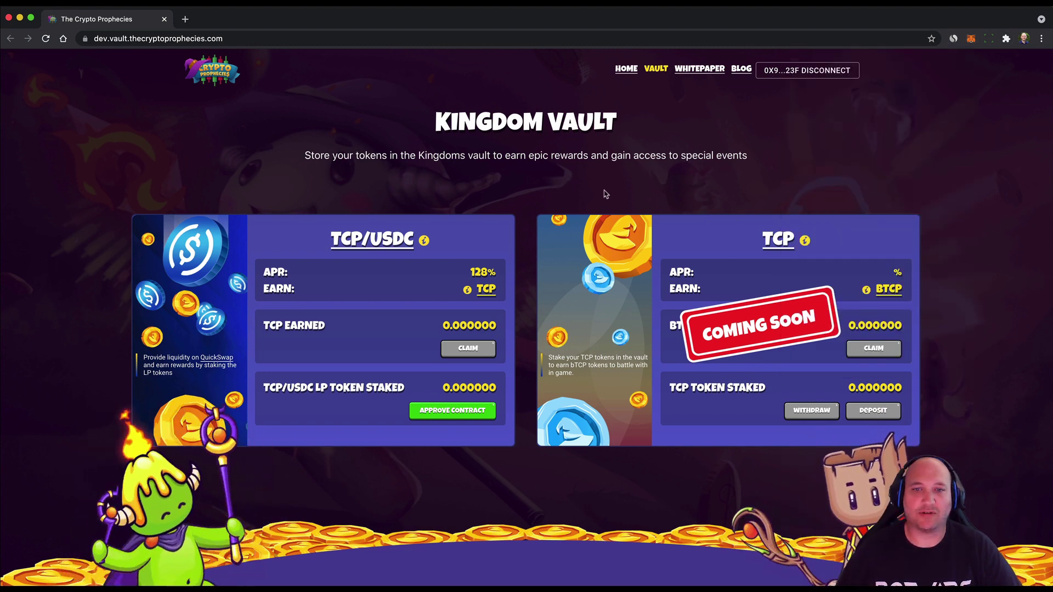
# Open the QuickSwap info page of the TCP/USDC pair and examine its total liquidity and pooled tokens.
pyautogui.moveTo(427, 239)
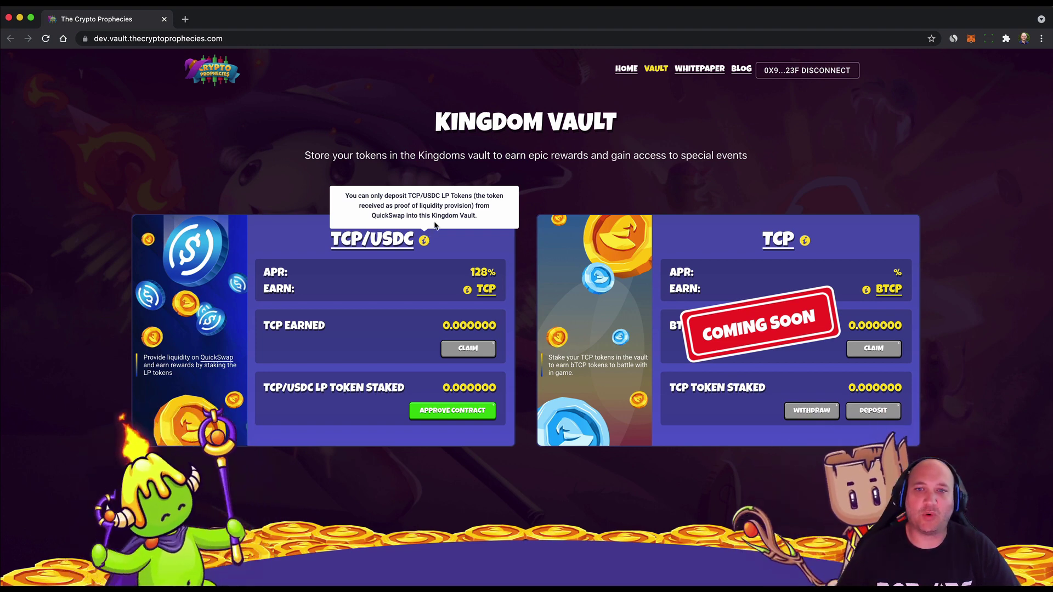
pyautogui.click(368, 240)
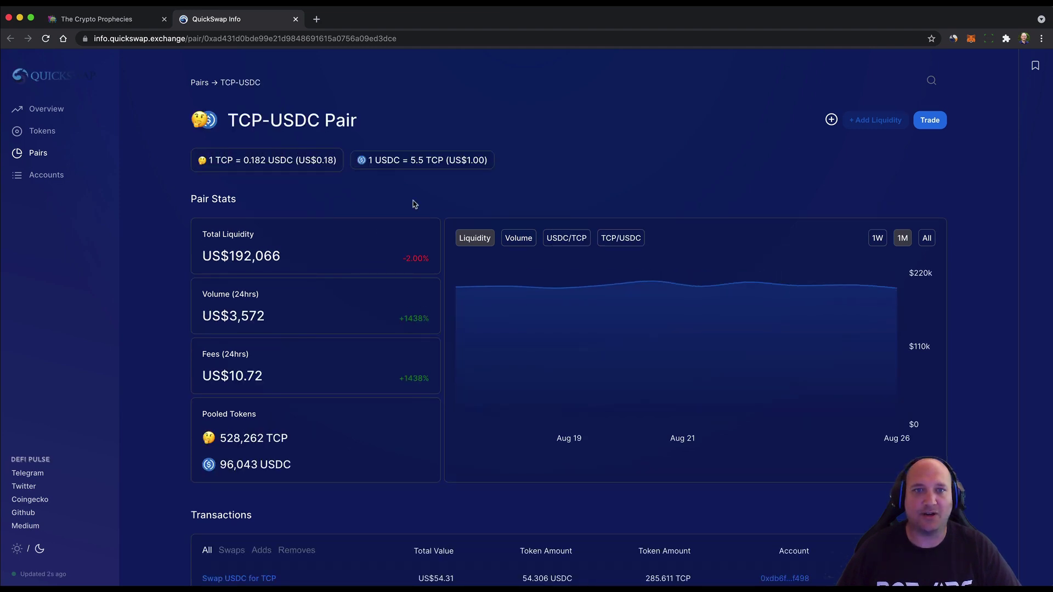
pyautogui.moveTo(509, 293)
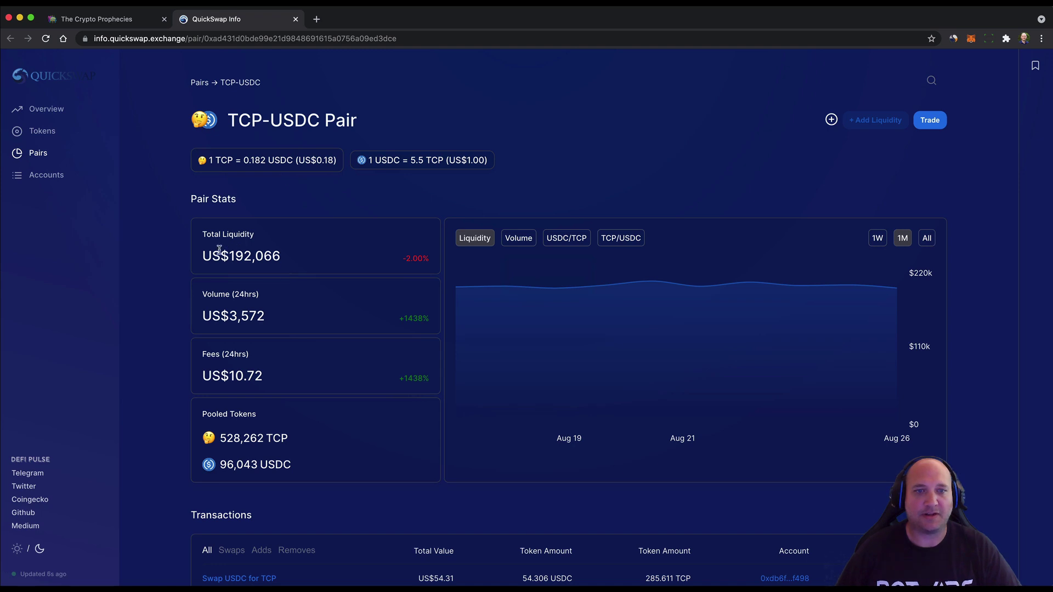
pyautogui.moveTo(230, 257); pyautogui.dragTo(279, 257)
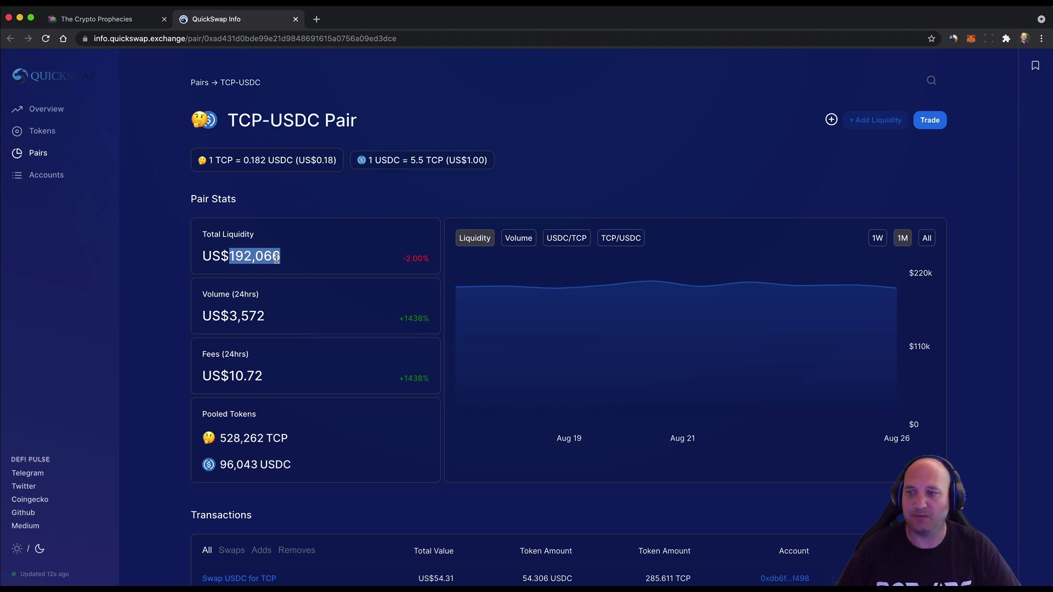
pyautogui.click(340, 204)
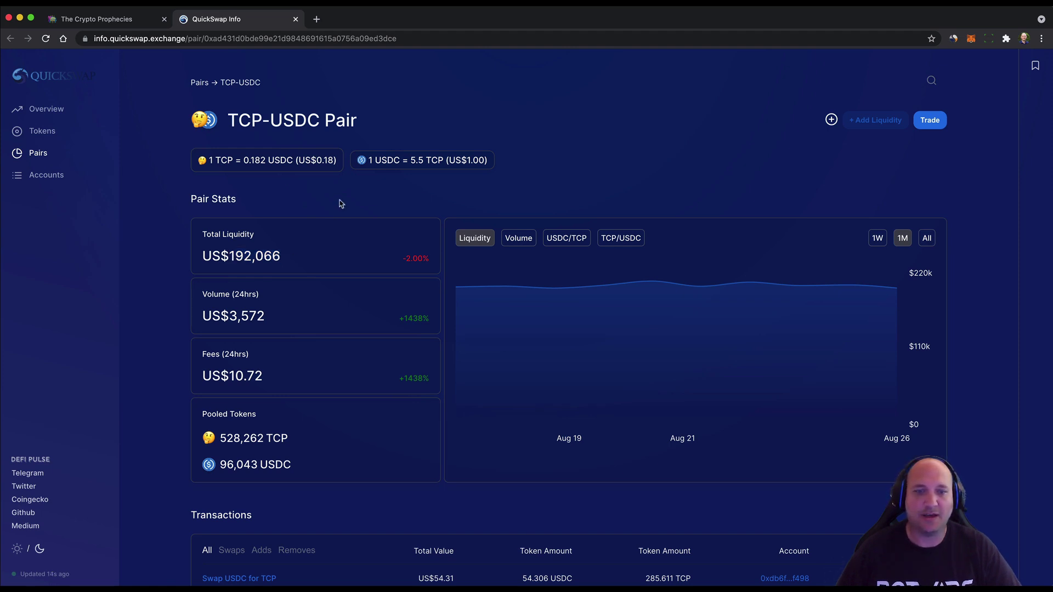
pyautogui.scroll(-2, 340, 204)
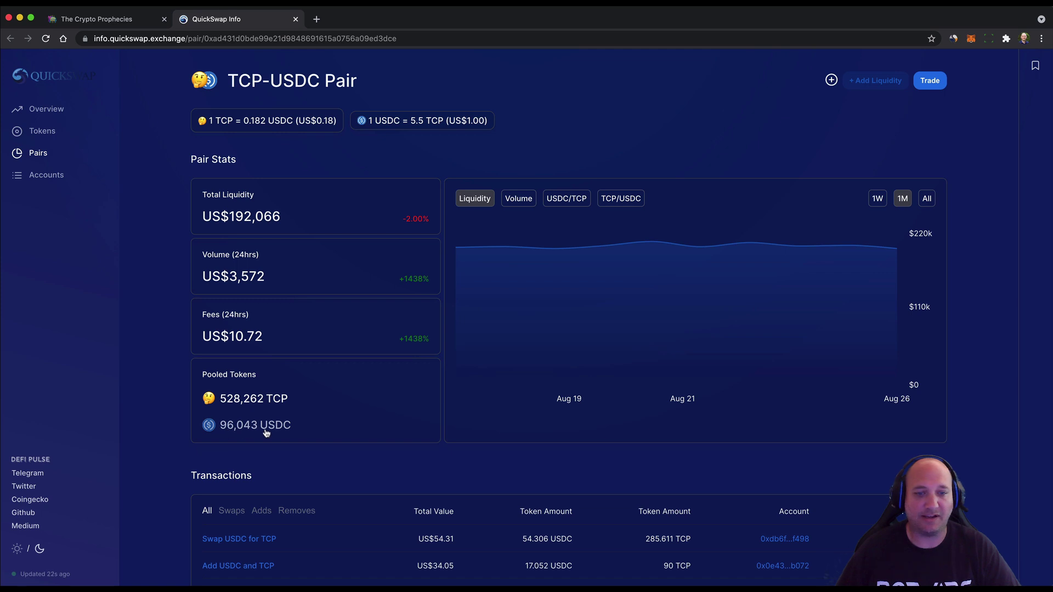
pyautogui.scroll(2, 510, 301)
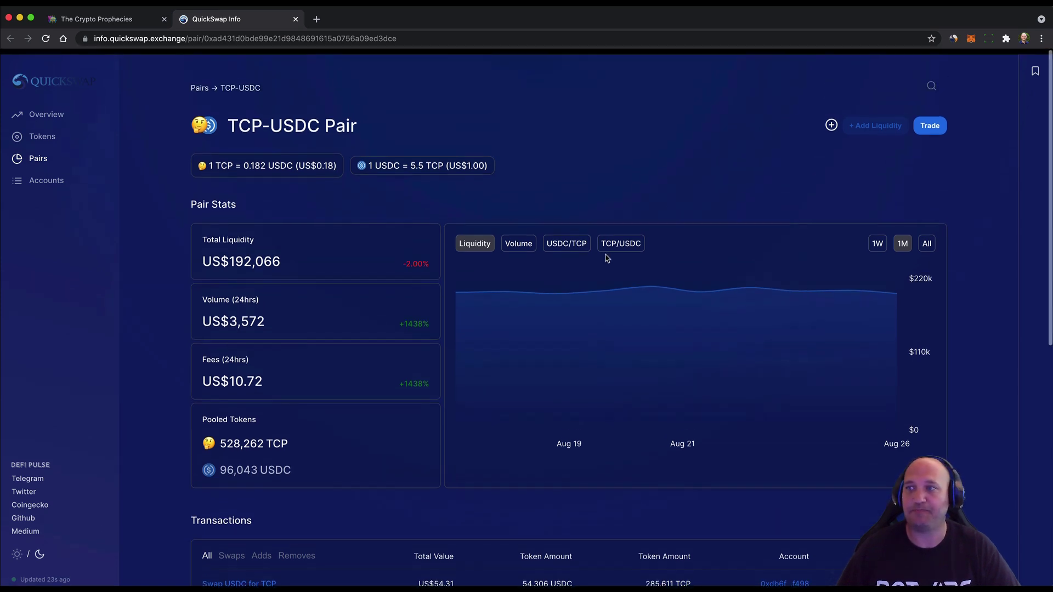
# Start adding liquidity to the TCP-USDC pair, using the maximum USDC balance of 500 with the matching TCP amount.
pyautogui.click(869, 119)
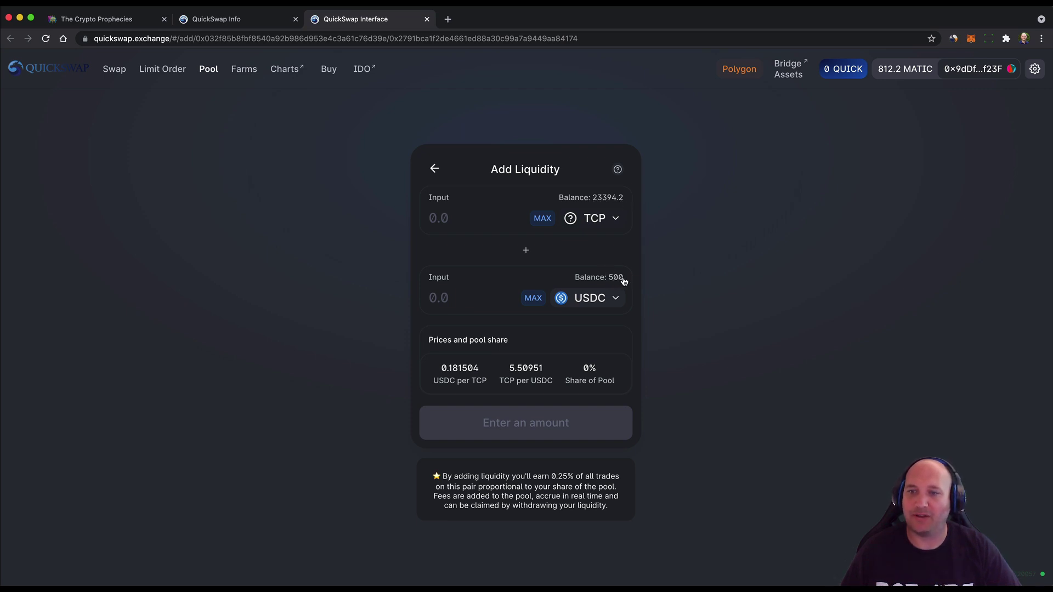
pyautogui.click(532, 298)
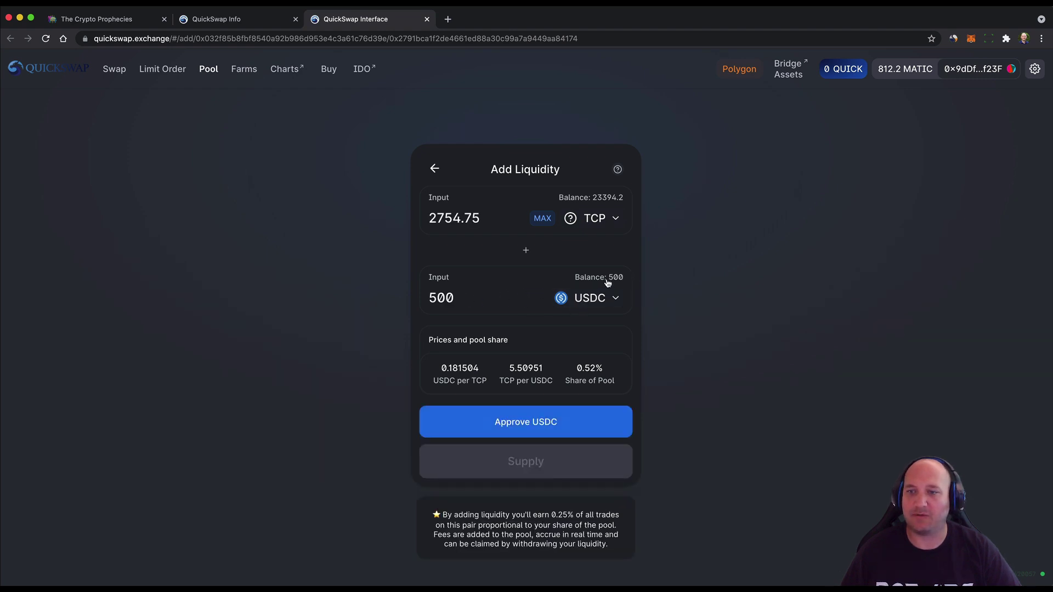
pyautogui.moveTo(459, 297); pyautogui.dragTo(428, 300)
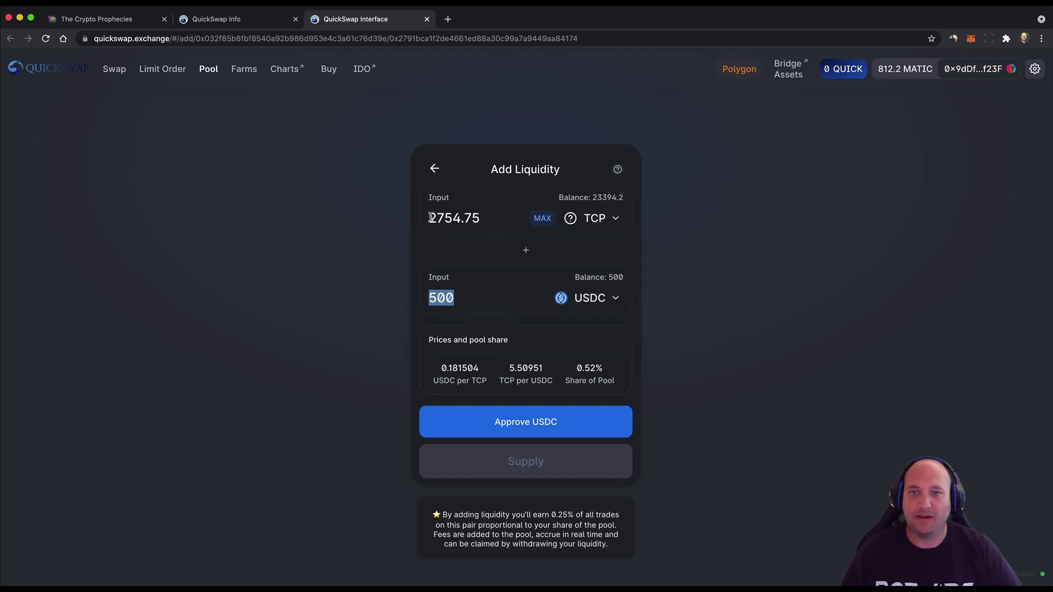
pyautogui.moveTo(432, 217); pyautogui.dragTo(480, 218)
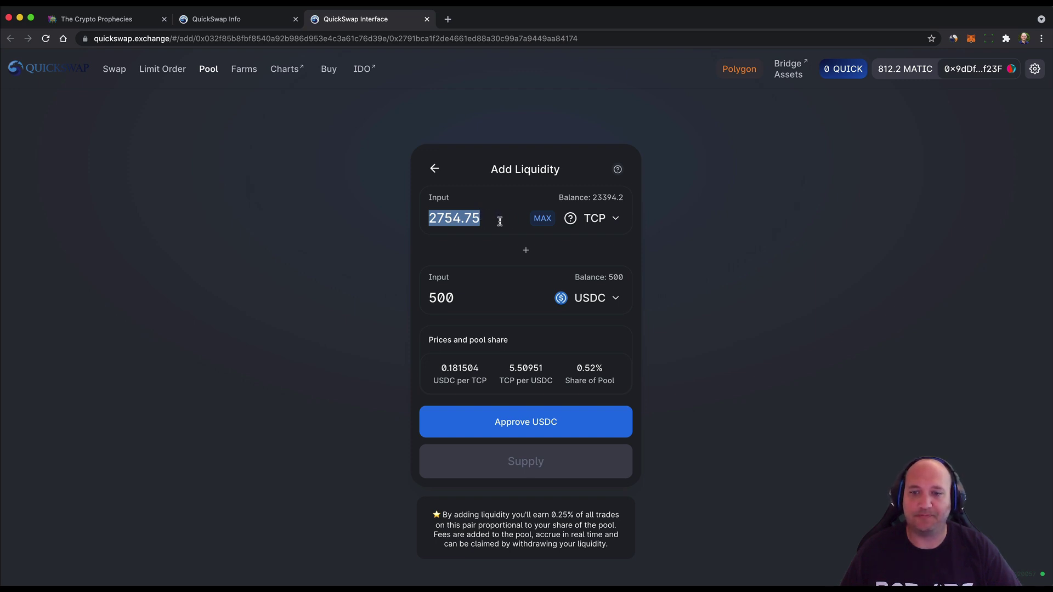
# Approve USDC spending for QuickSwap and confirm the permission request in MetaMask.
pyautogui.click(534, 430)
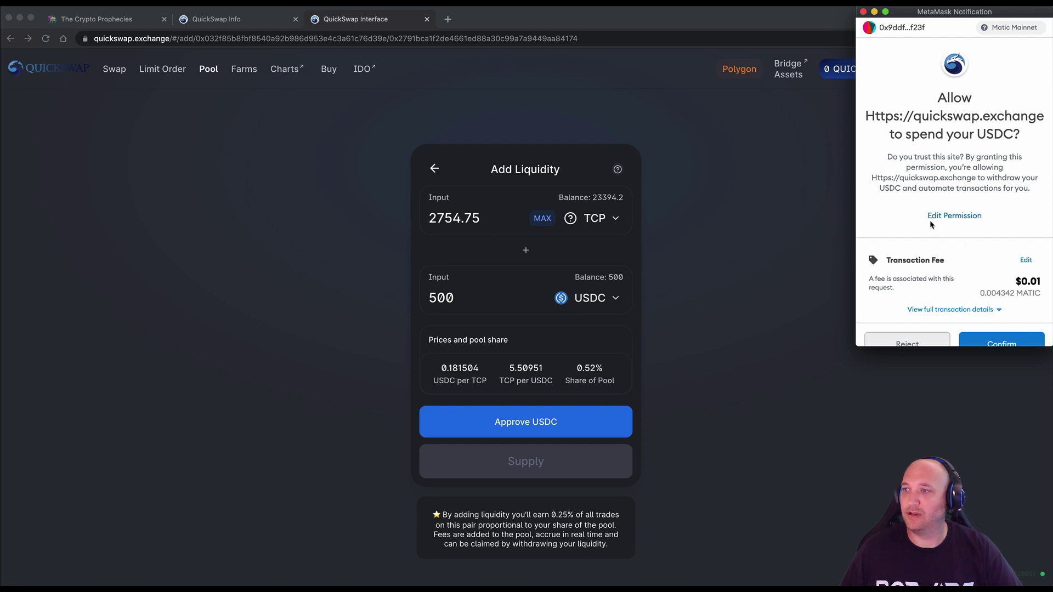
pyautogui.scroll(-1, 935, 181)
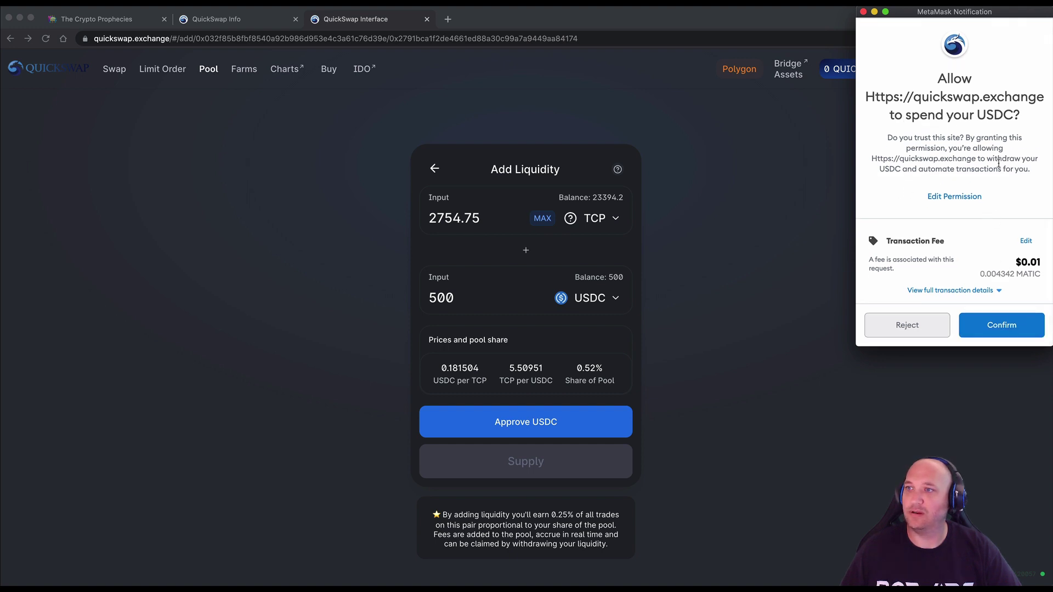
pyautogui.scroll(1, 997, 175)
pyautogui.scroll(-1, 989, 230)
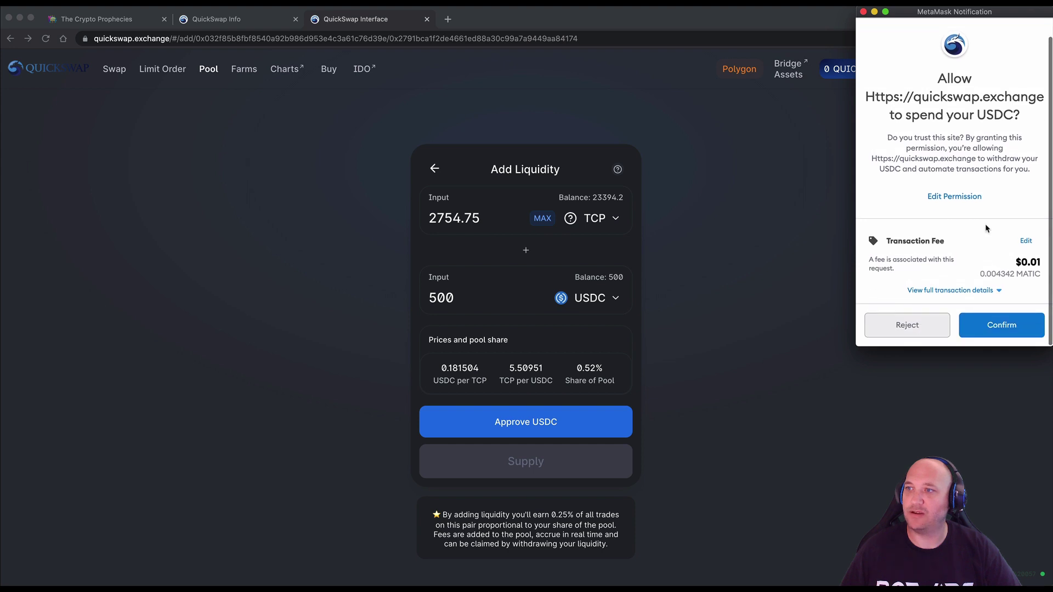
pyautogui.click(1003, 325)
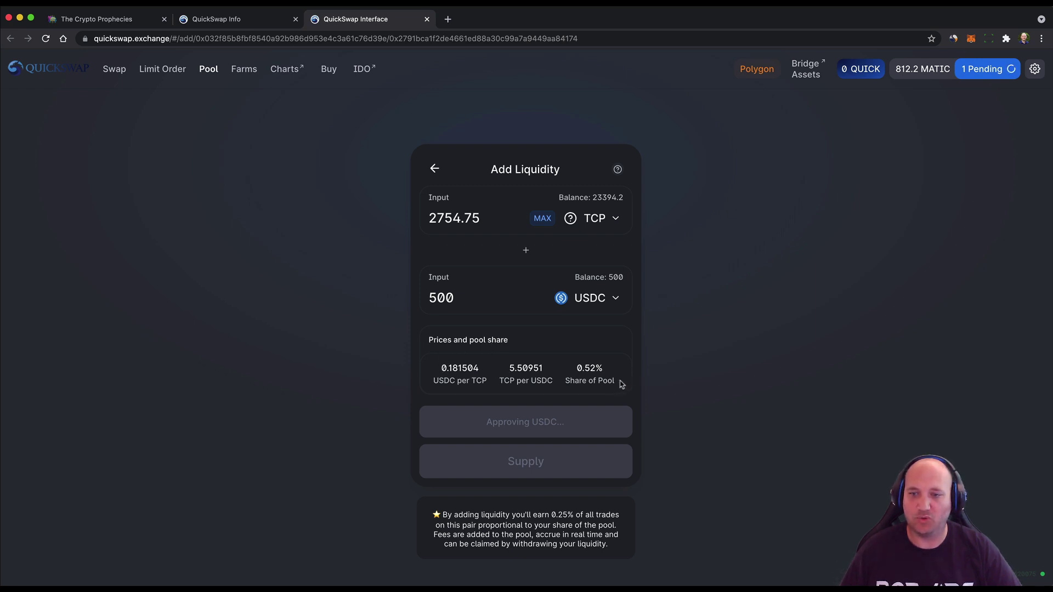
pyautogui.scroll(-1, 623, 339)
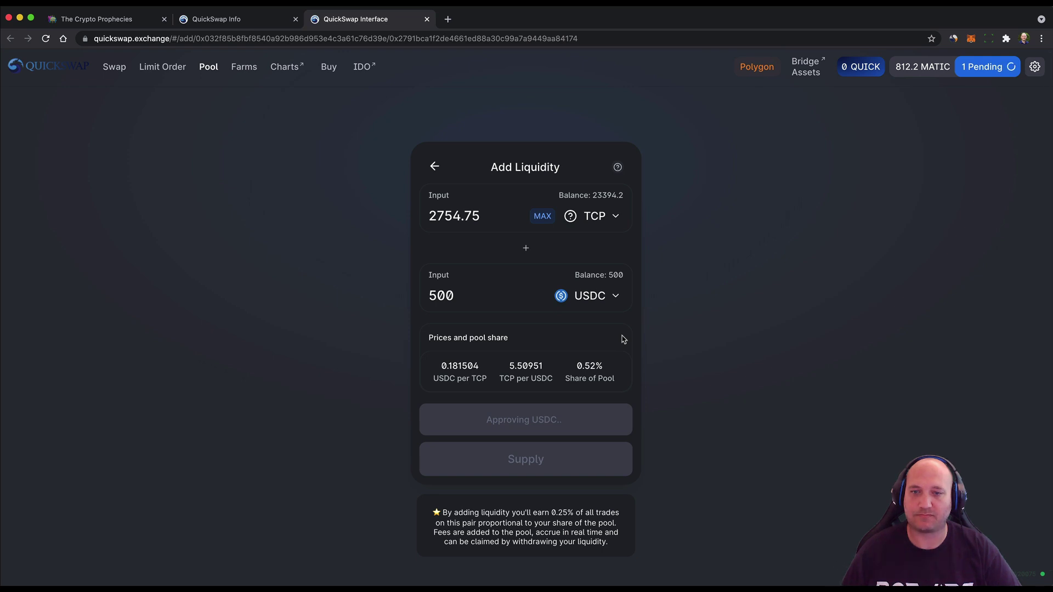
pyautogui.scroll(1, 623, 339)
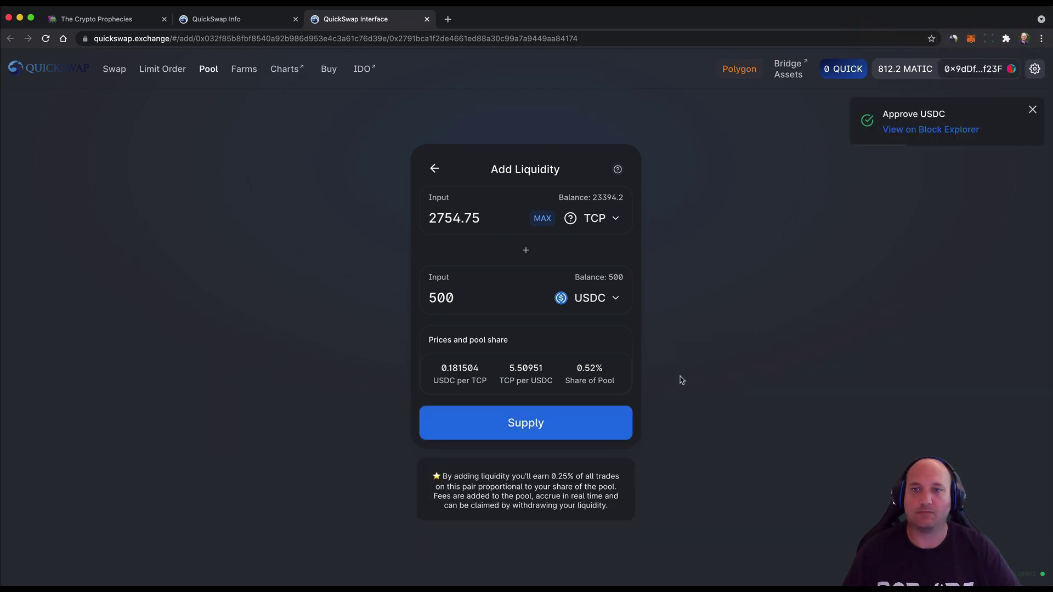
# Submit 2754.75 TCP and 500 USDC for supply and review the pool tokens offered in return.
pyautogui.click(564, 426)
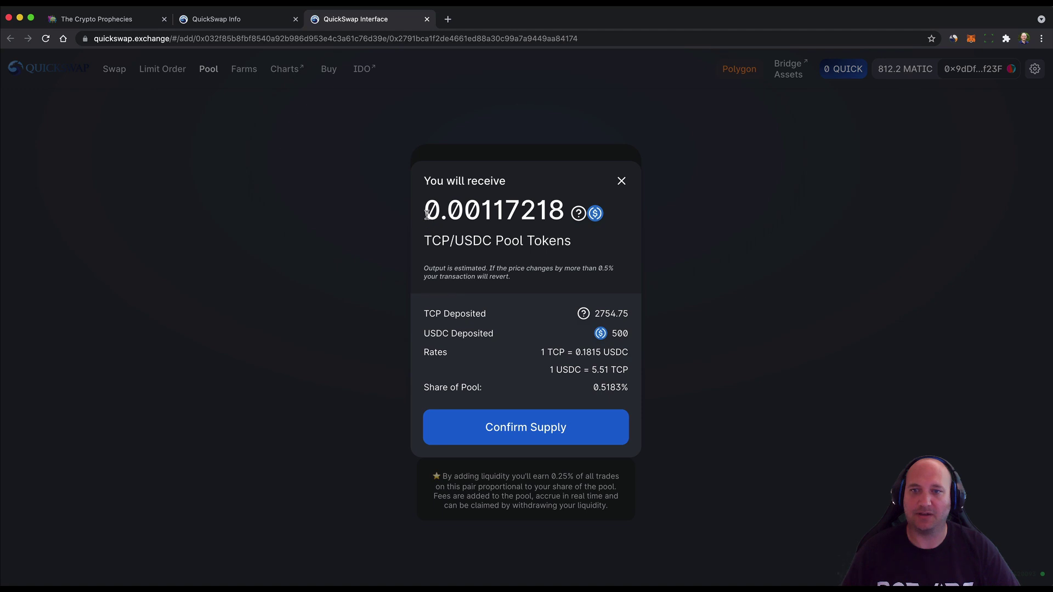
pyautogui.moveTo(427, 242); pyautogui.dragTo(492, 242)
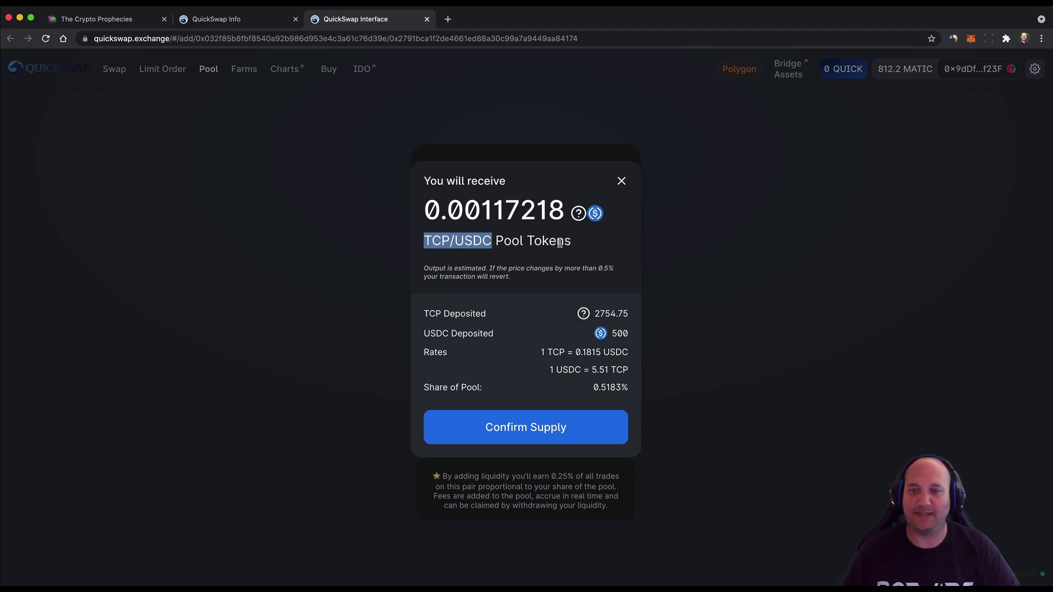
pyautogui.click(596, 314)
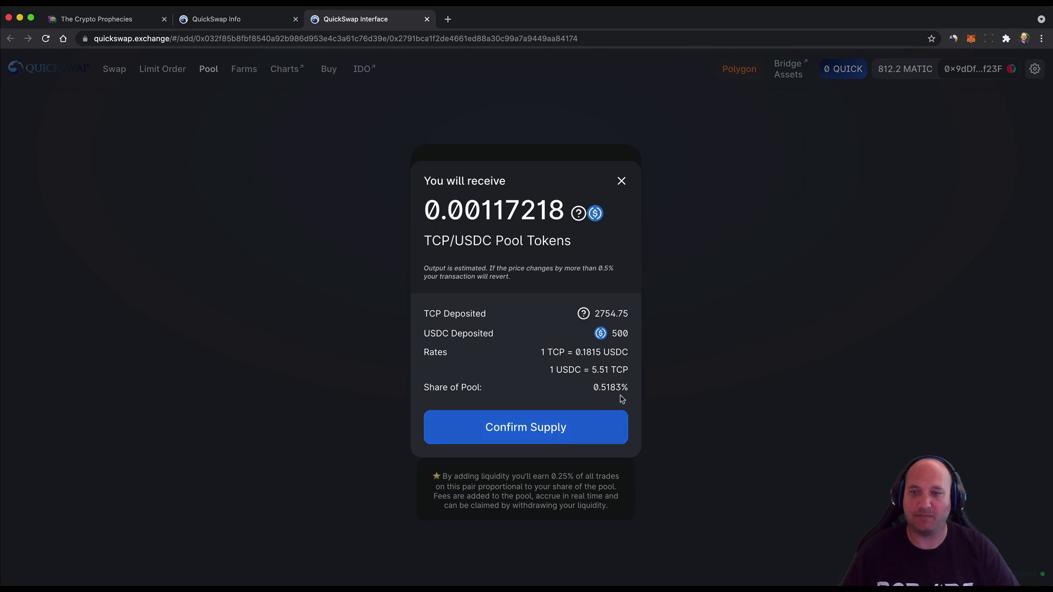
# Confirm the liquidity supply, check and approve its gas fee in MetaMask, and dismiss the submission notice.
pyautogui.click(527, 427)
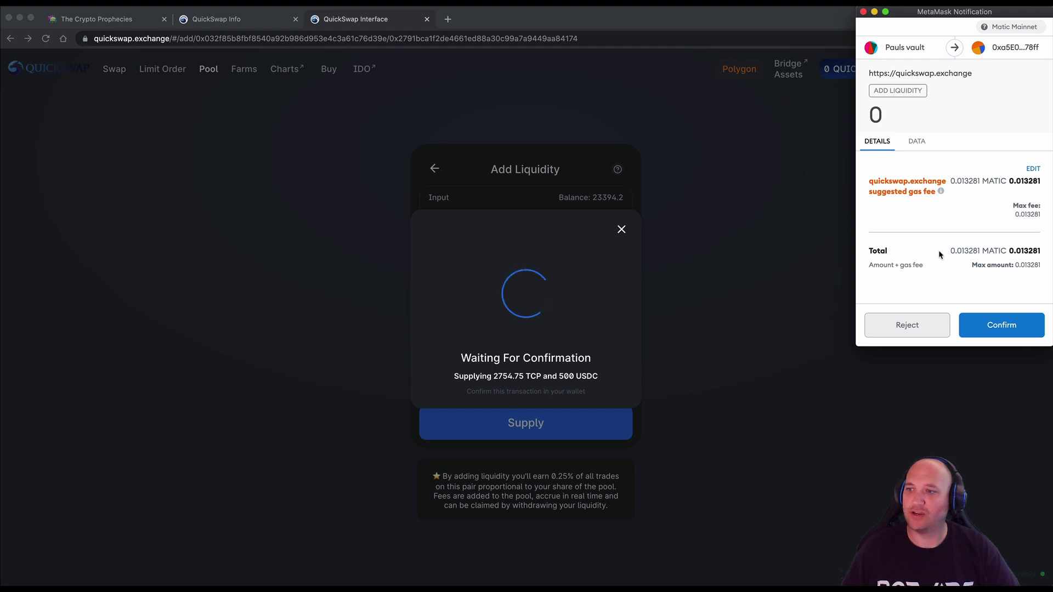
pyautogui.moveTo(949, 251); pyautogui.dragTo(1035, 249)
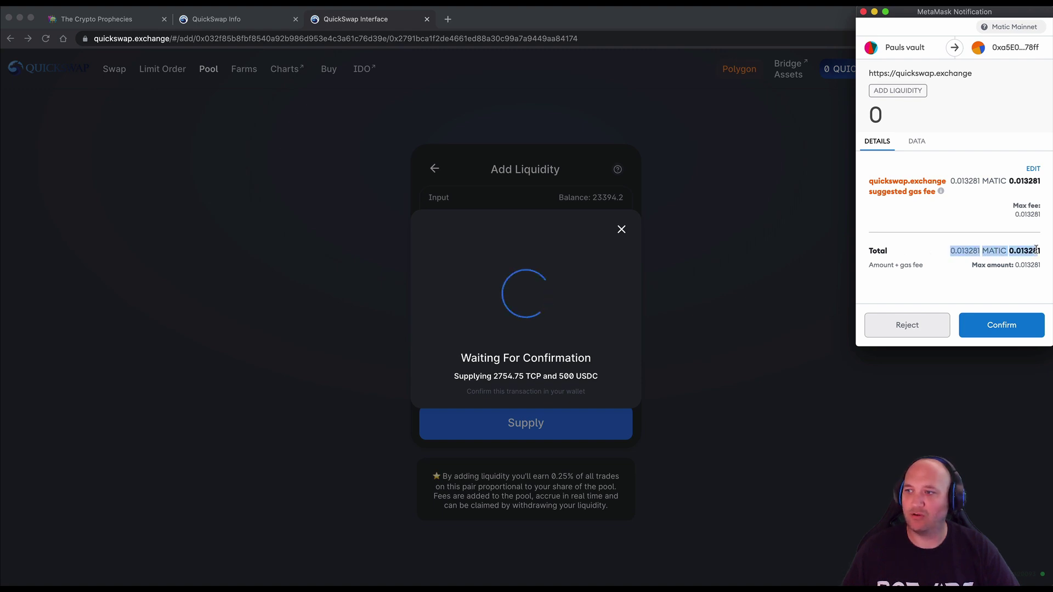
pyautogui.click(1022, 250)
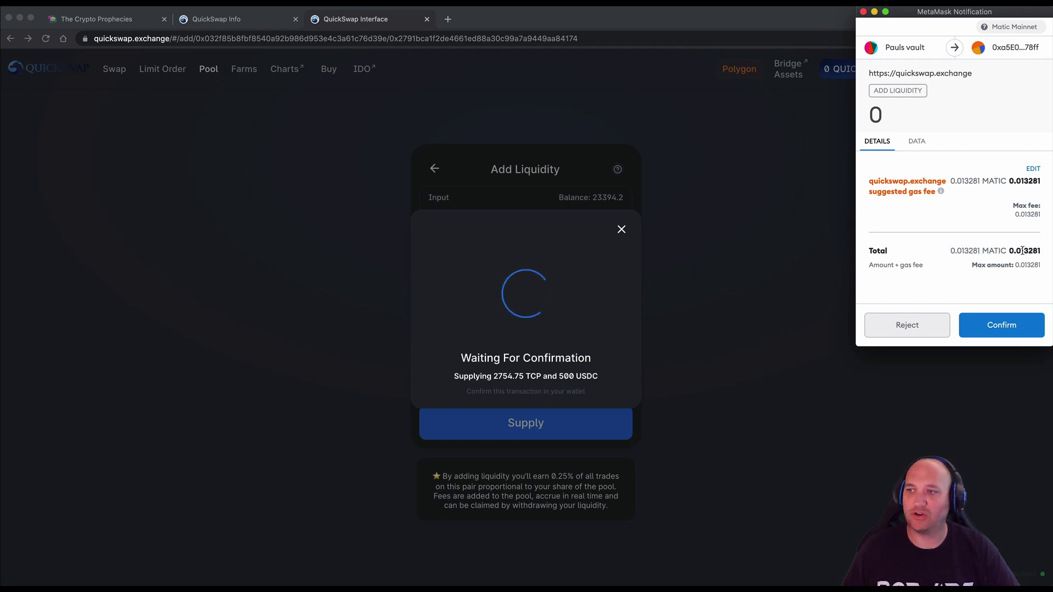
pyautogui.click(1012, 325)
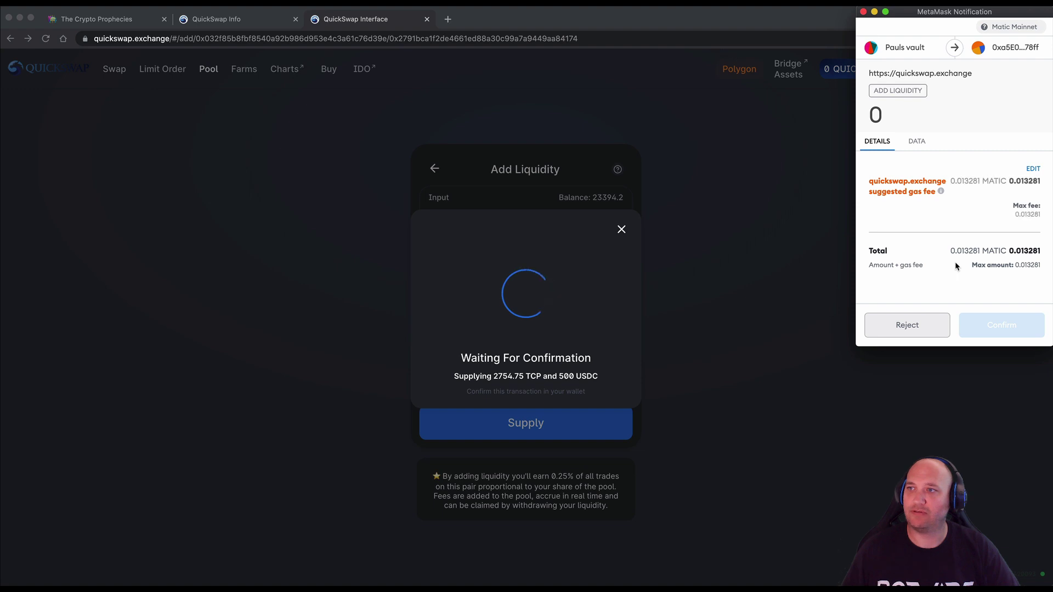
pyautogui.click(1010, 311)
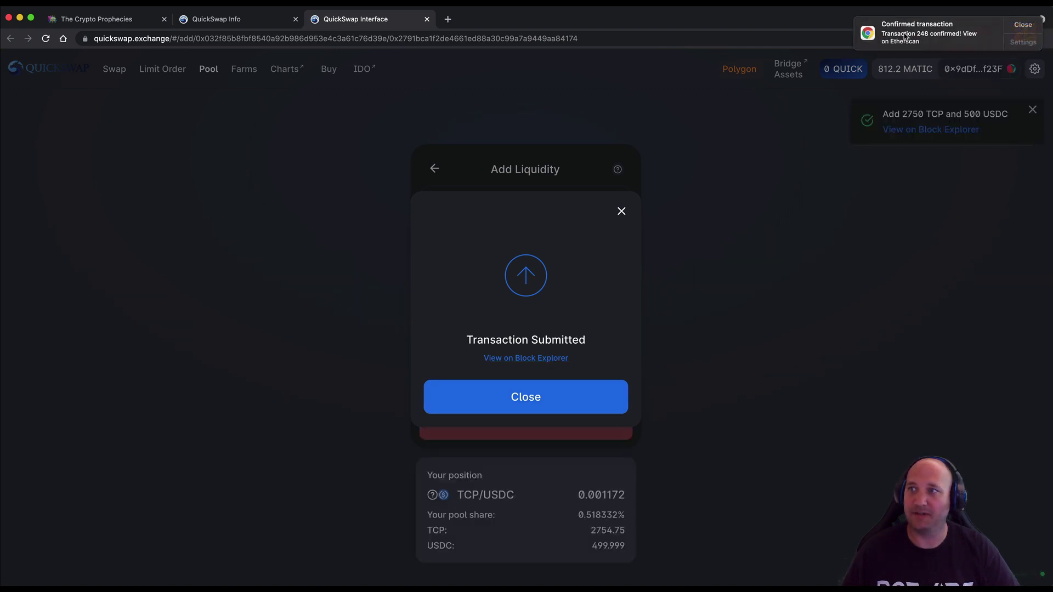
pyautogui.click(570, 399)
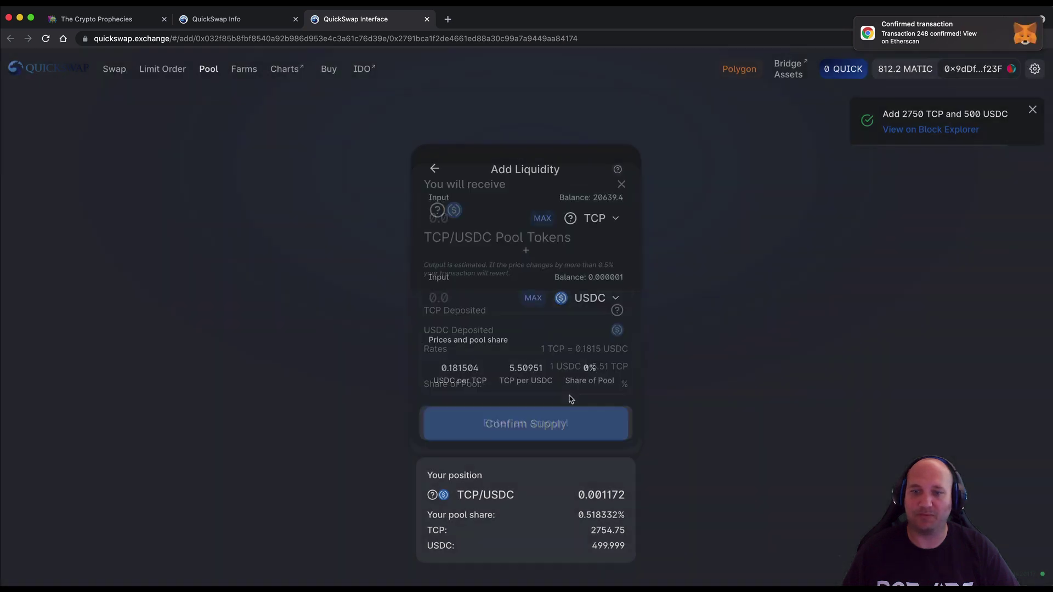
# Review the TCP/USDC liquidity position and its pool share below the Add Liquidity form.
pyautogui.scroll(-1, 680, 421)
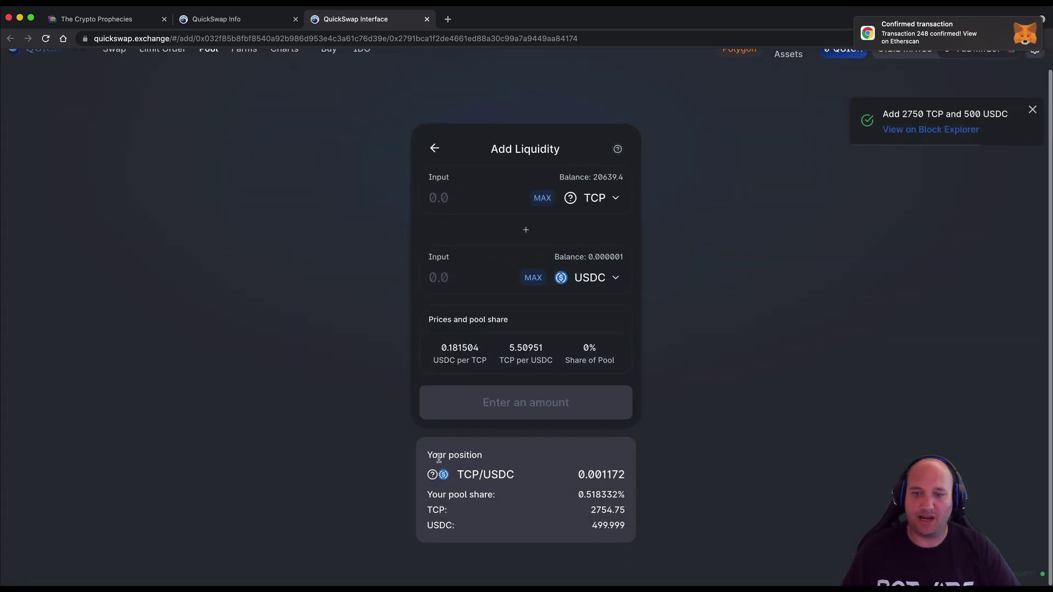
pyautogui.moveTo(428, 454); pyautogui.dragTo(646, 533)
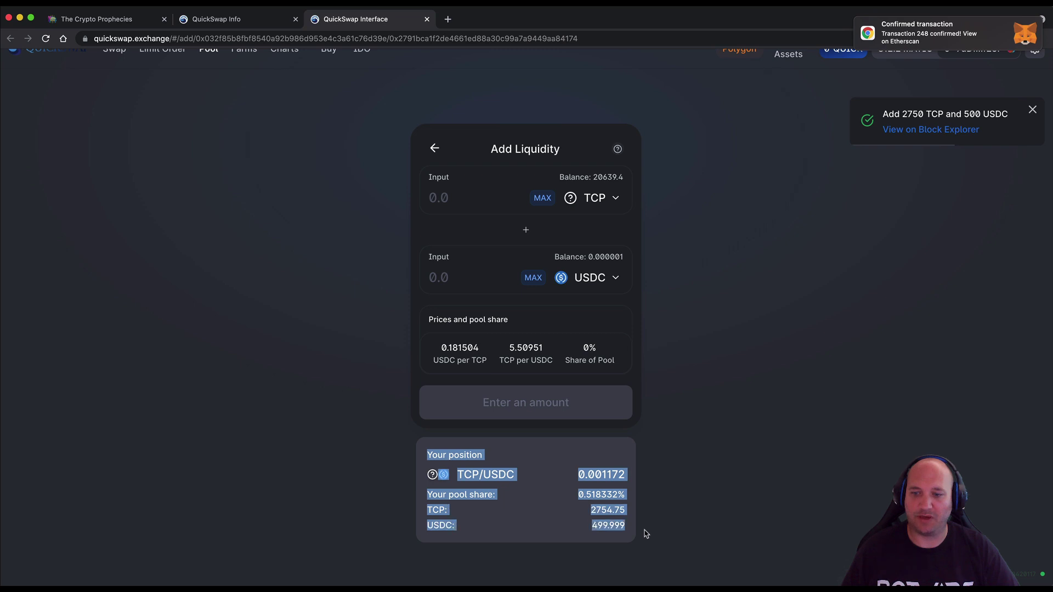
pyautogui.click(664, 421)
pyautogui.scroll(1, 702, 351)
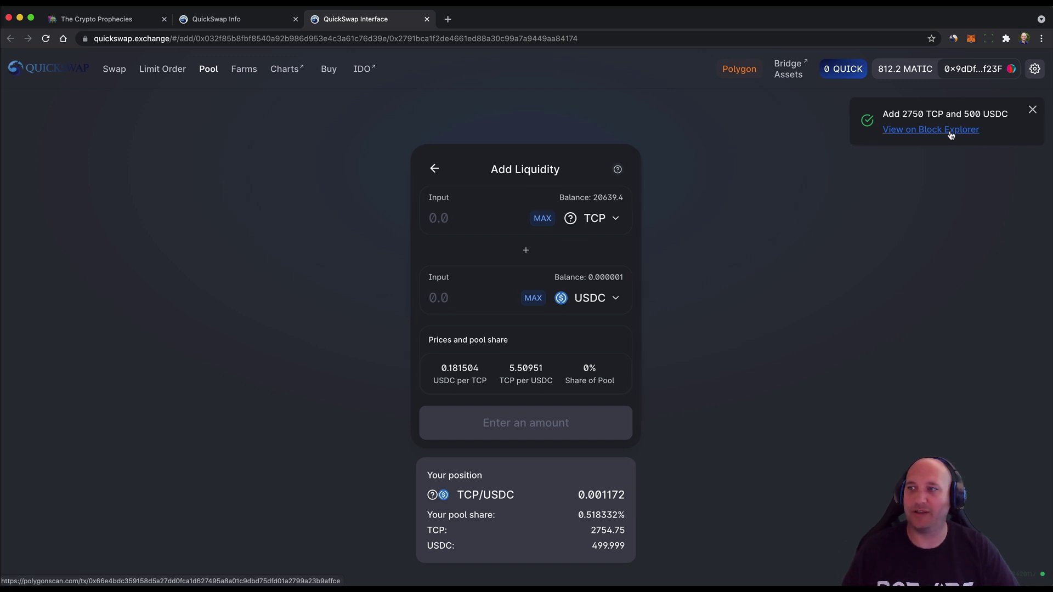
# View the MetaMask account in the block explorer, find the UNI-V2 LP tokens among its token holdings, and close the explorer page.
pyautogui.click(971, 39)
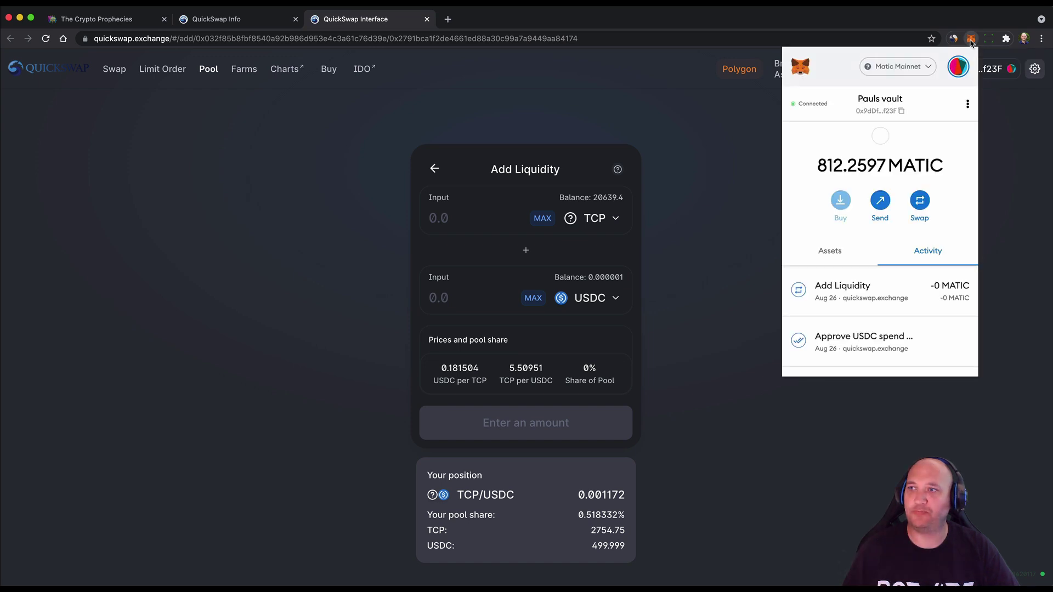
pyautogui.click(967, 104)
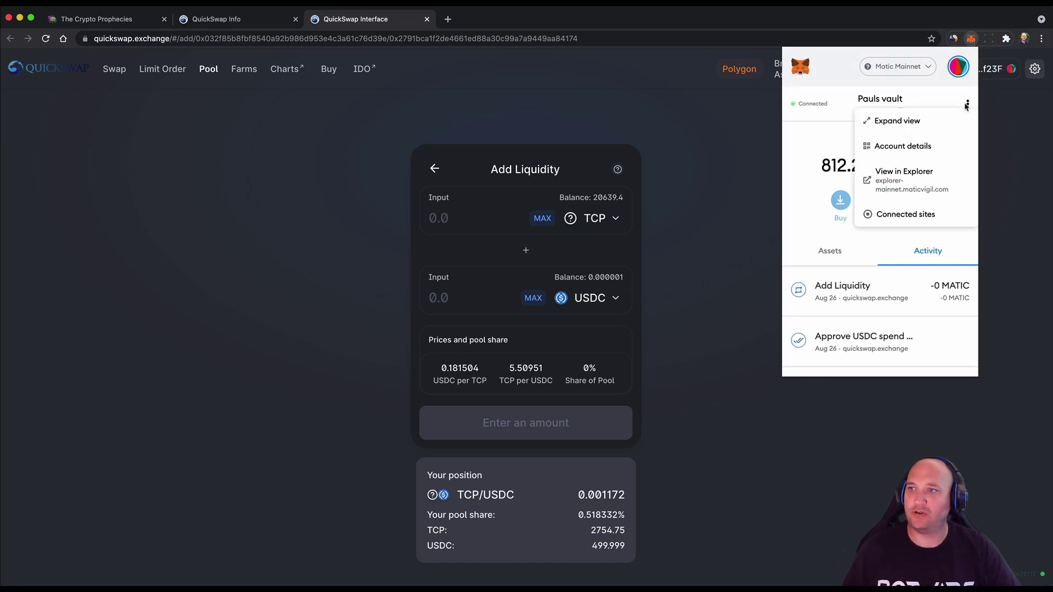
pyautogui.click(903, 176)
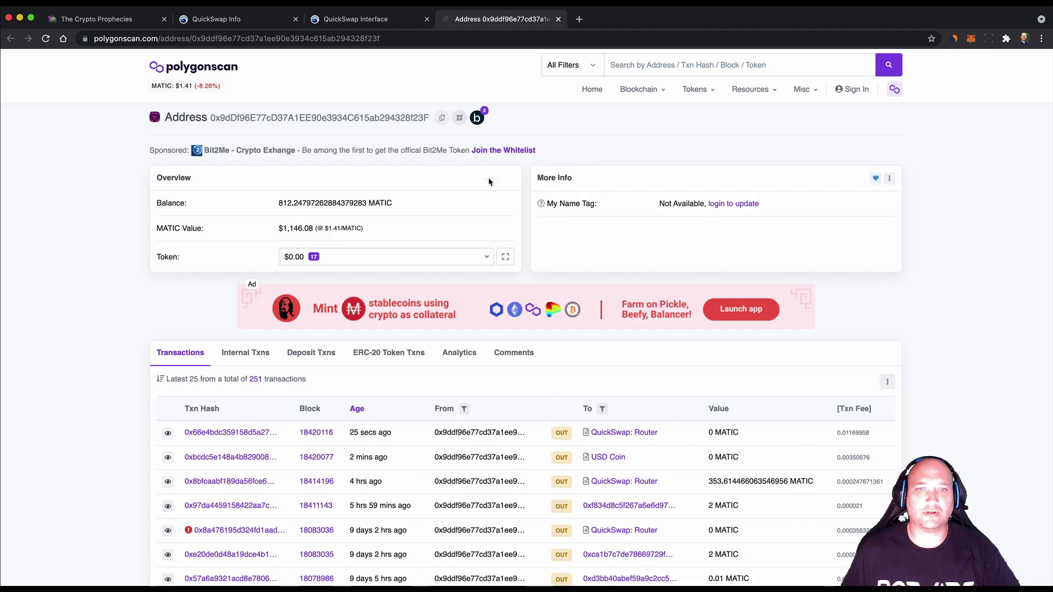
pyautogui.click(486, 262)
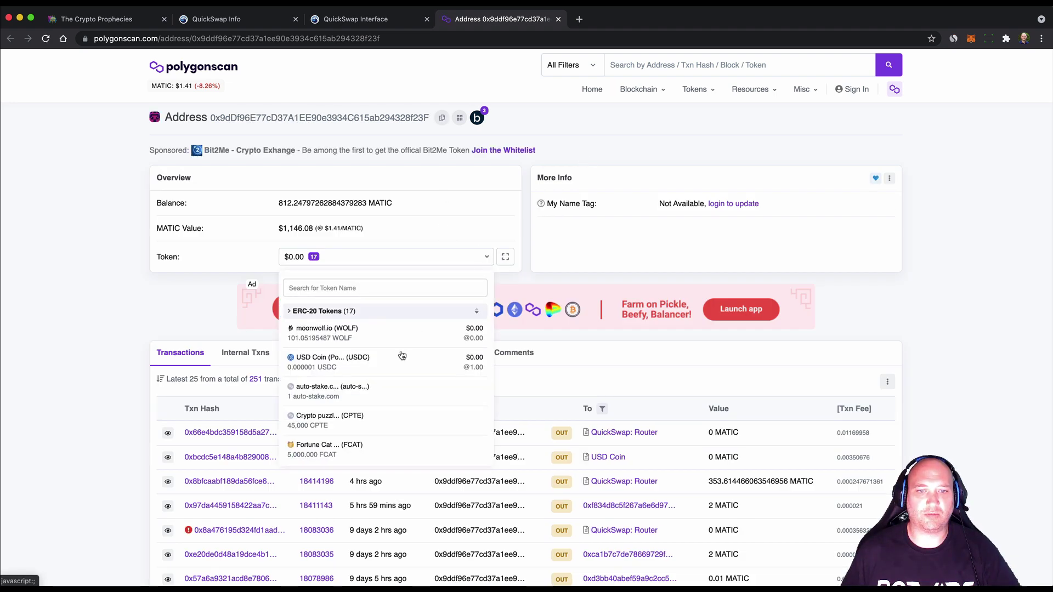
pyautogui.scroll(-3, 389, 337)
pyautogui.scroll(-10, 388, 337)
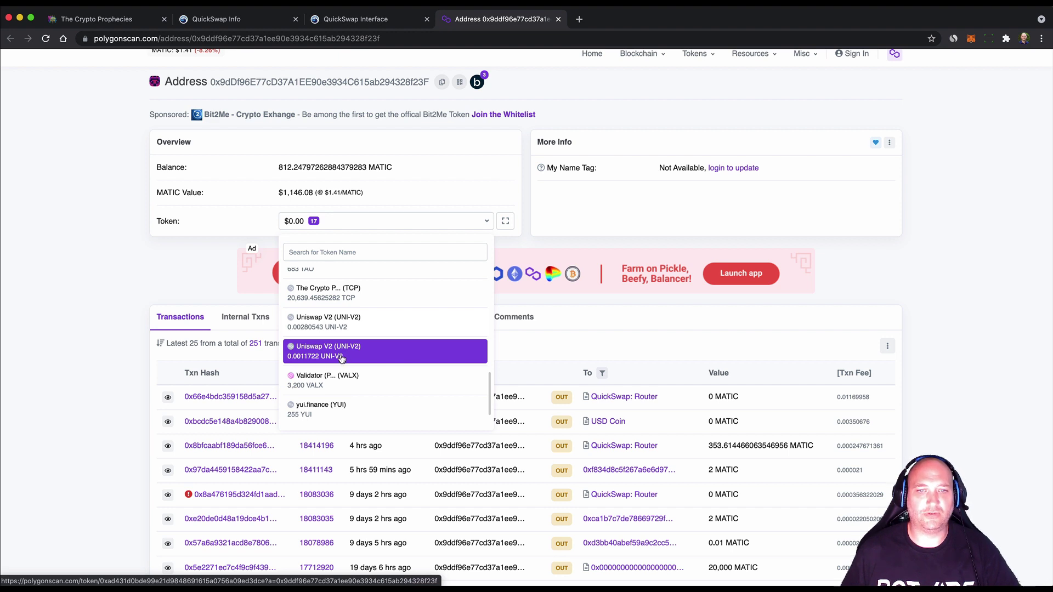
pyautogui.click(559, 20)
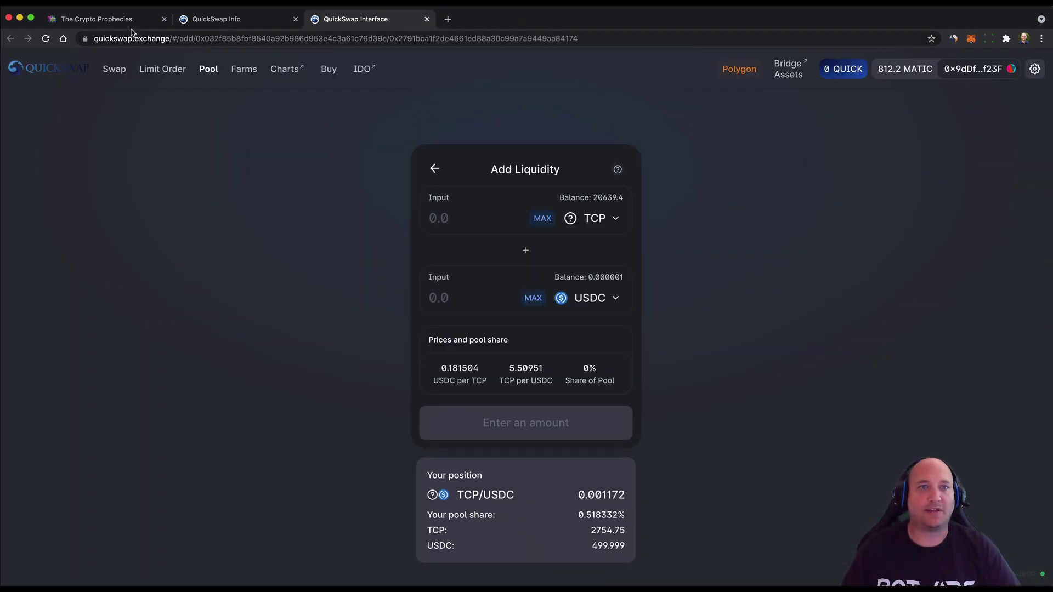
# Close both QuickSwap pages, approve the Kingdom Vault's TCP/USDC contract, and confirm the UNI-V2 spending permission in MetaMask.
pyautogui.click(427, 19)
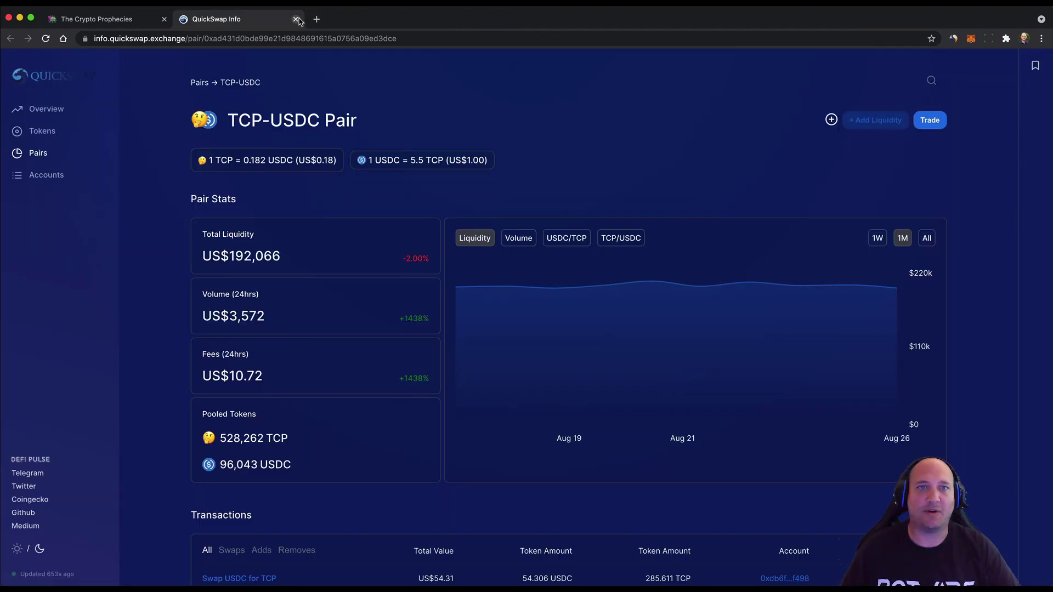
pyautogui.click(297, 19)
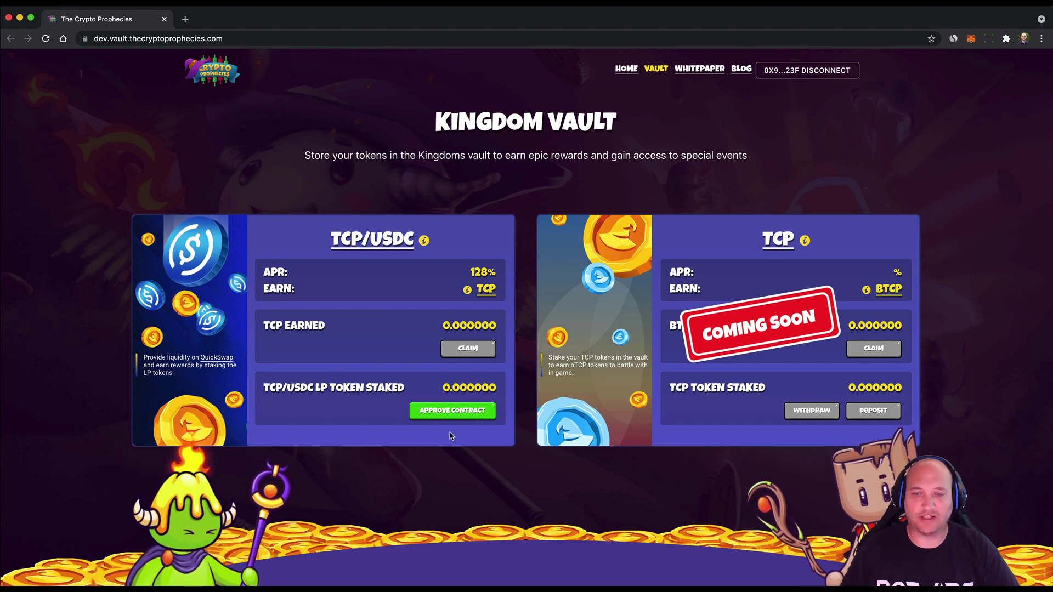
pyautogui.click(450, 412)
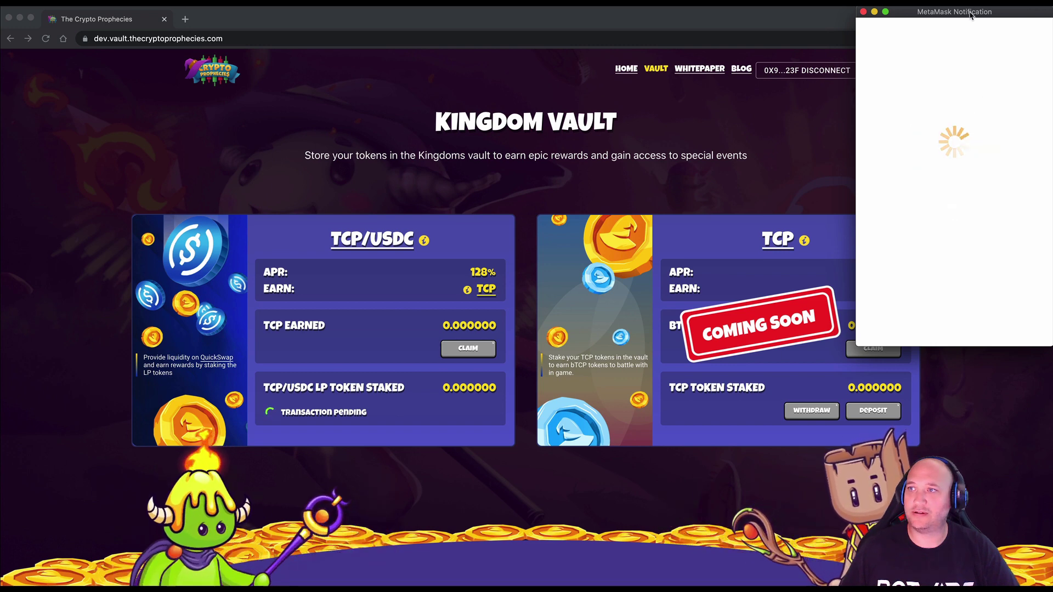
pyautogui.scroll(-1, 971, 236)
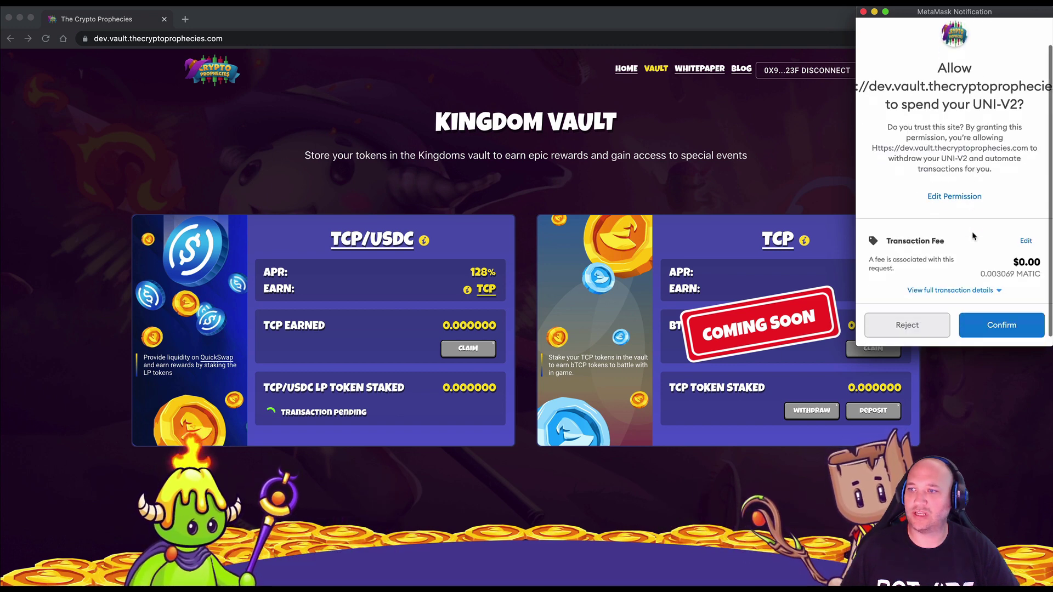
pyautogui.click(1015, 332)
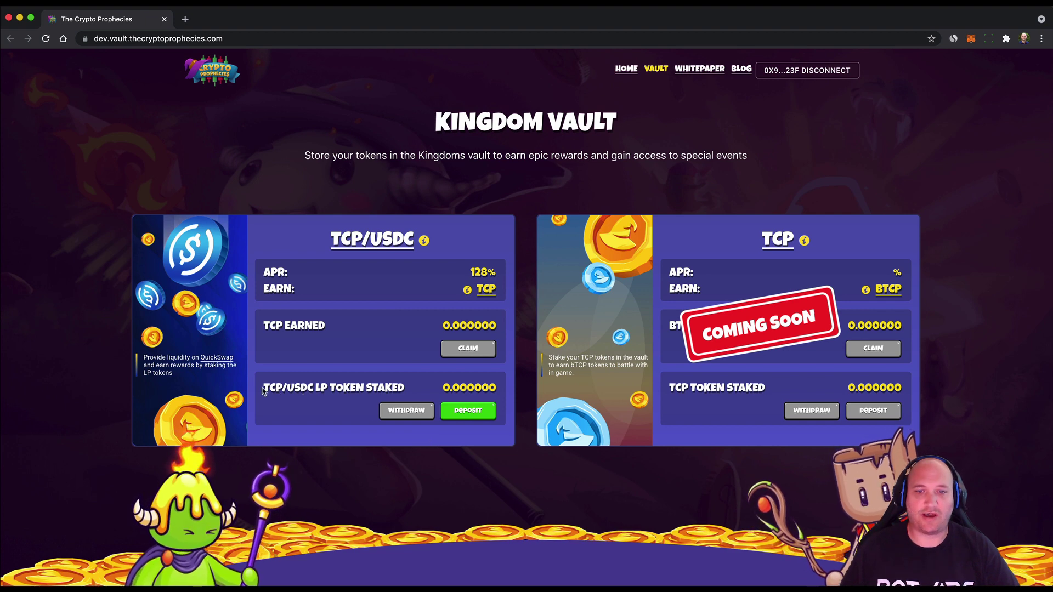
# Start a TCP/USDC vault deposit with the maximum amount of 0.001172 LP and proceed to the deposit overview.
pyautogui.moveTo(268, 388); pyautogui.dragTo(407, 390)
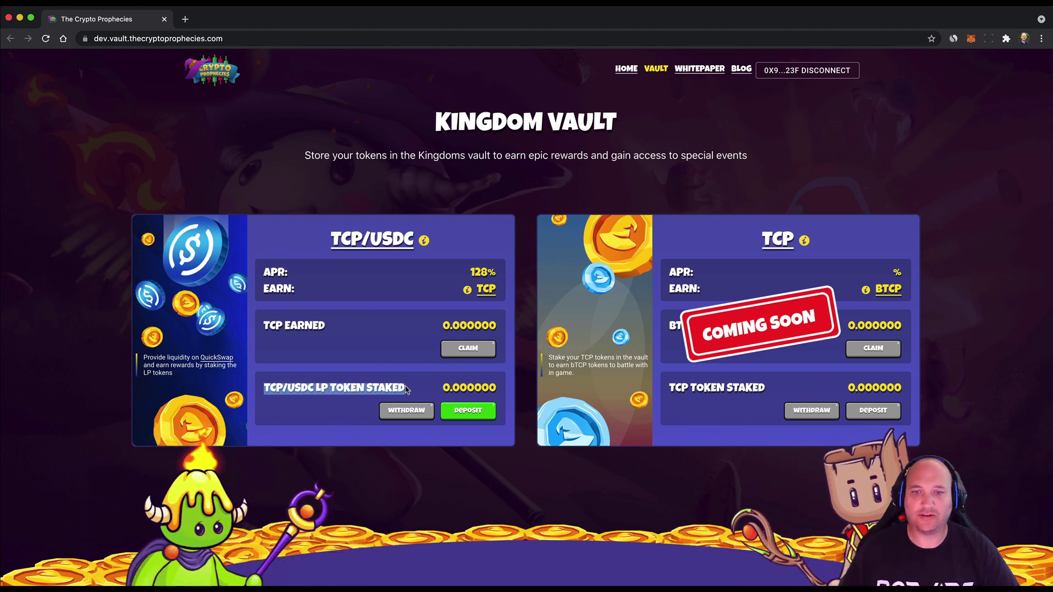
pyautogui.click(339, 443)
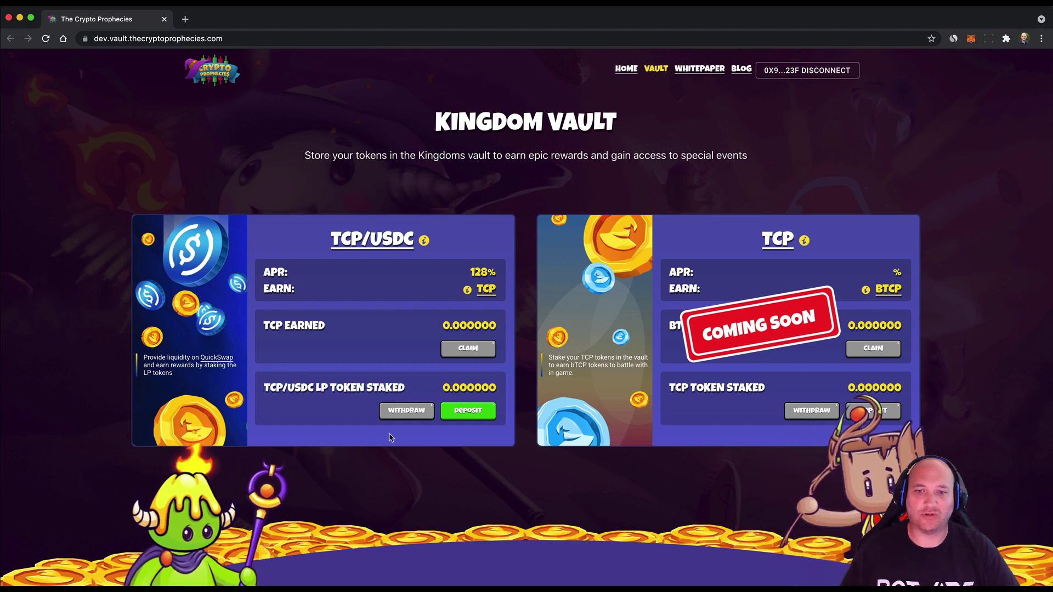
pyautogui.click(471, 415)
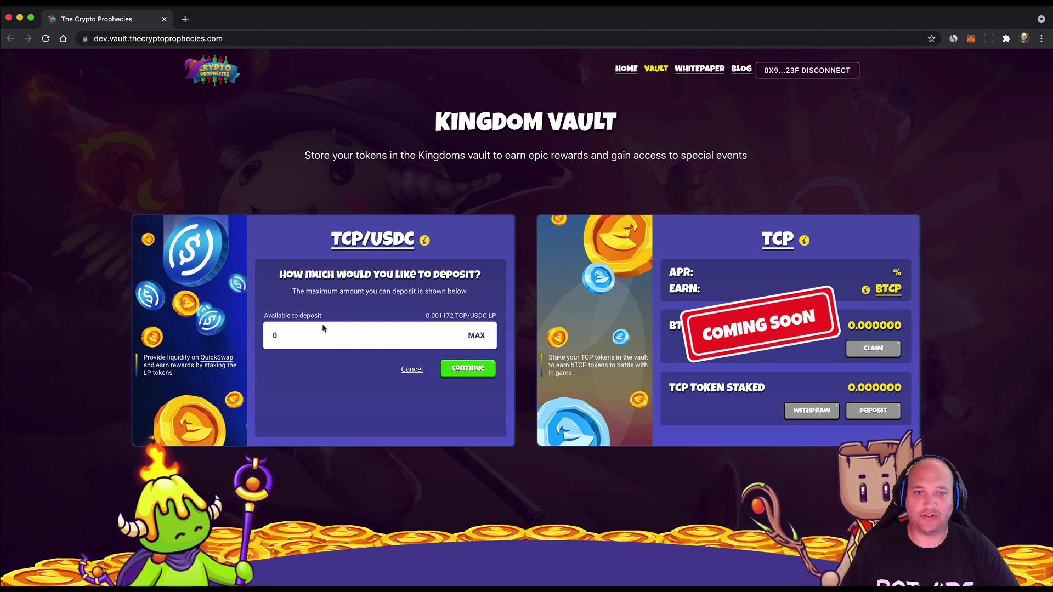
pyautogui.moveTo(281, 274); pyautogui.dragTo(486, 277)
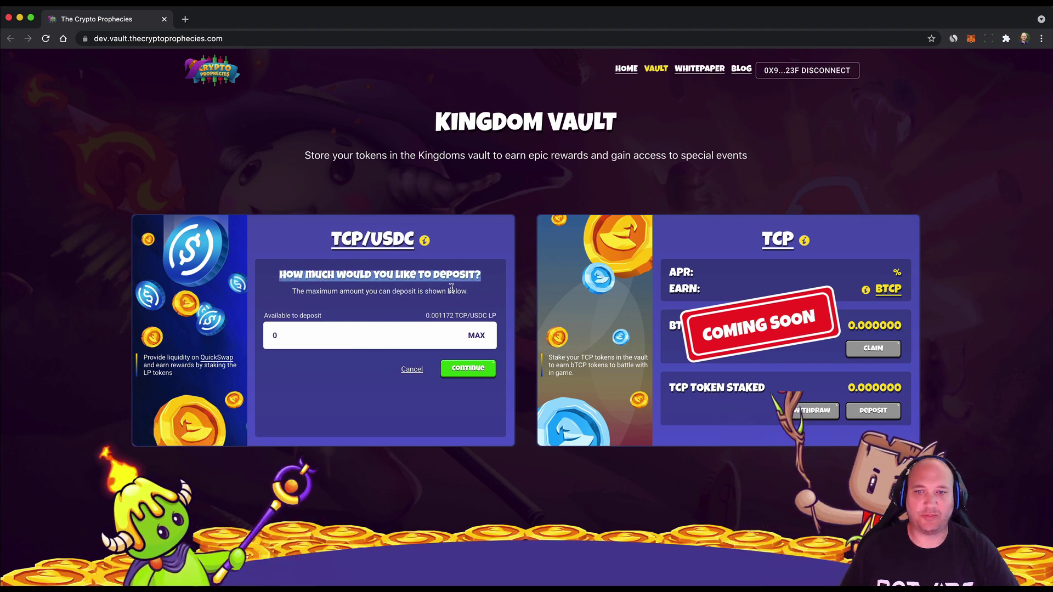
pyautogui.click(484, 295)
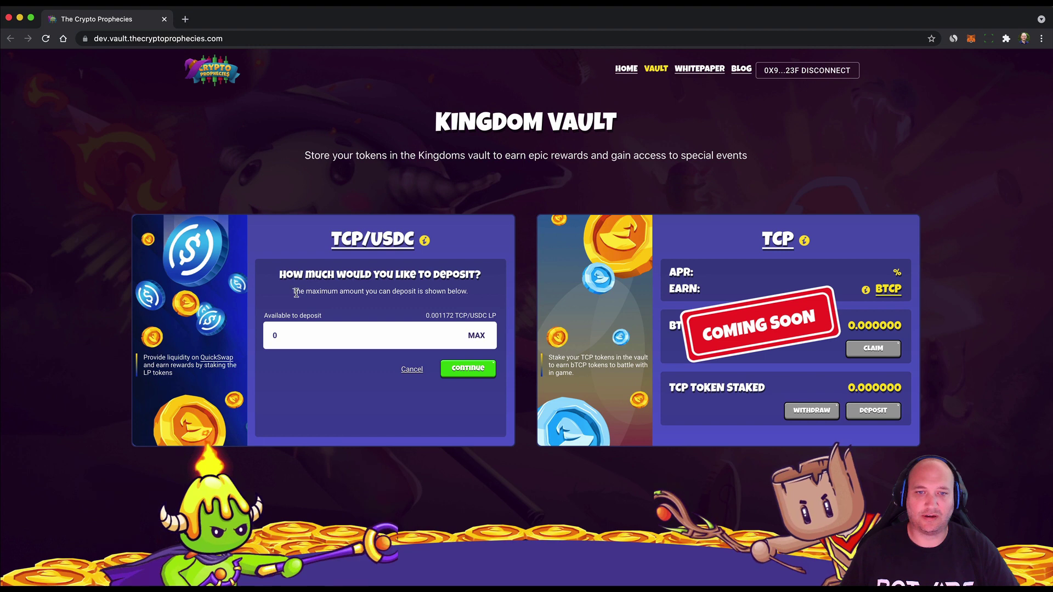
pyautogui.click(477, 337)
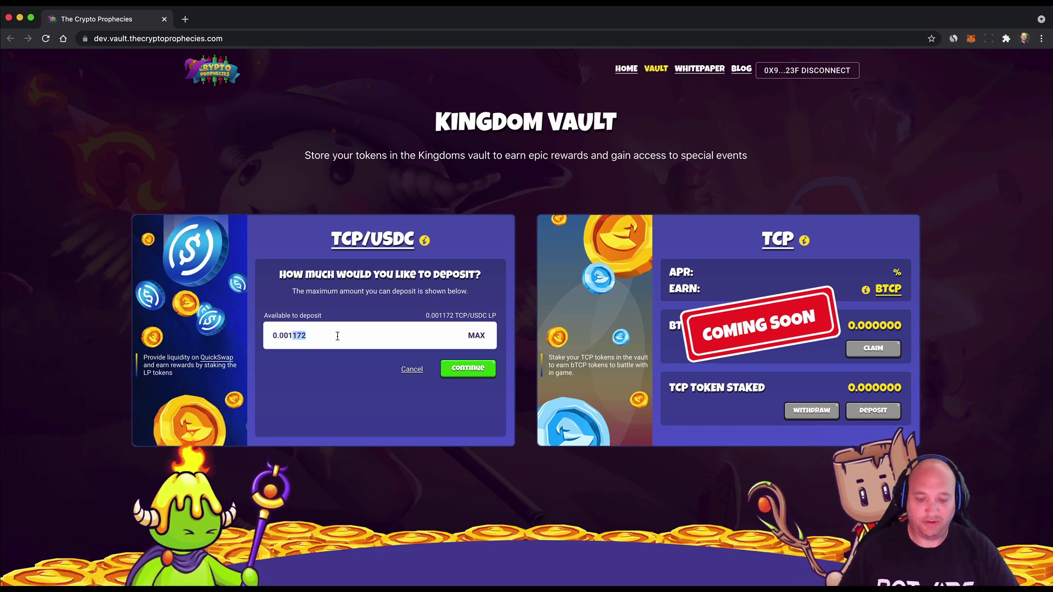
pyautogui.click(474, 335)
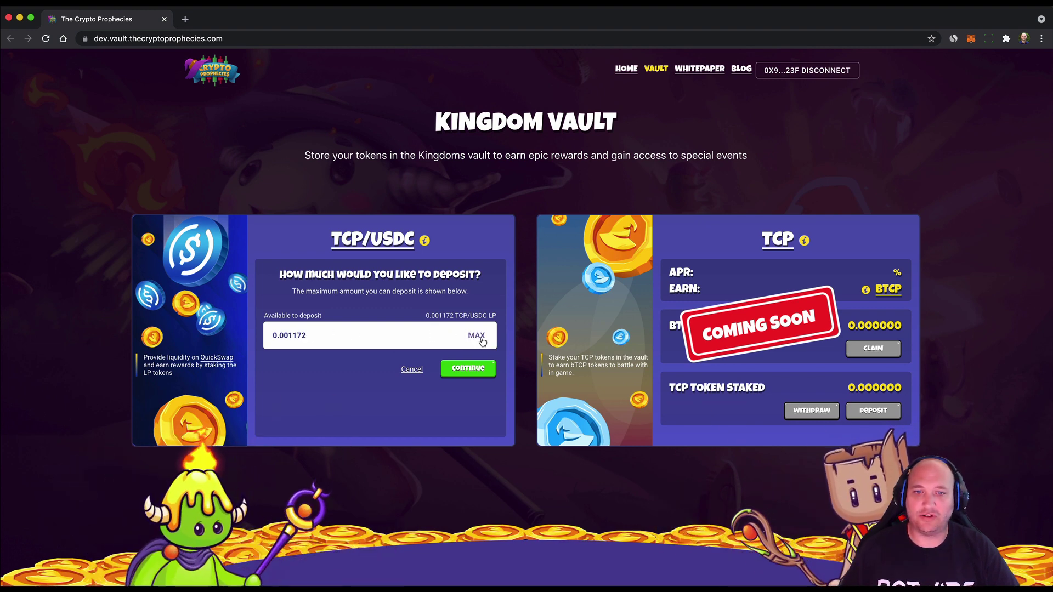
pyautogui.click(475, 370)
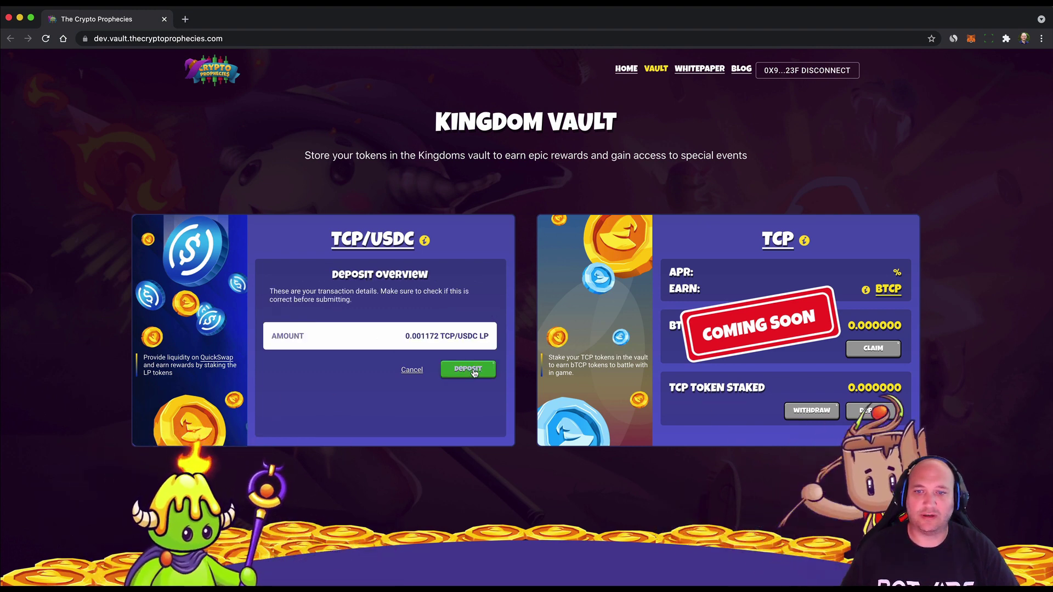